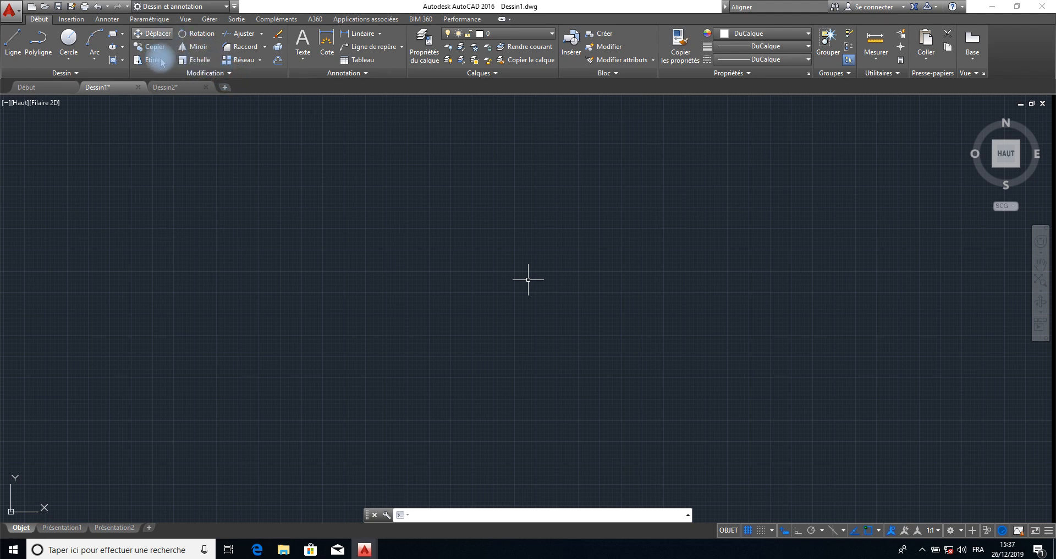
{"action": "left_click", "coordinate": [229, 74]}
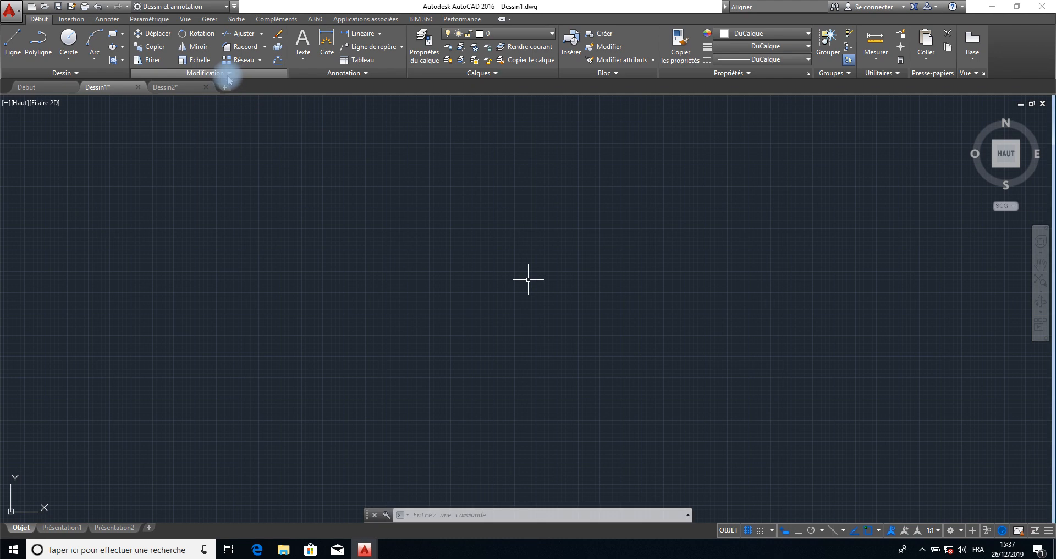
{"action": "left_click", "coordinate": [229, 74]}
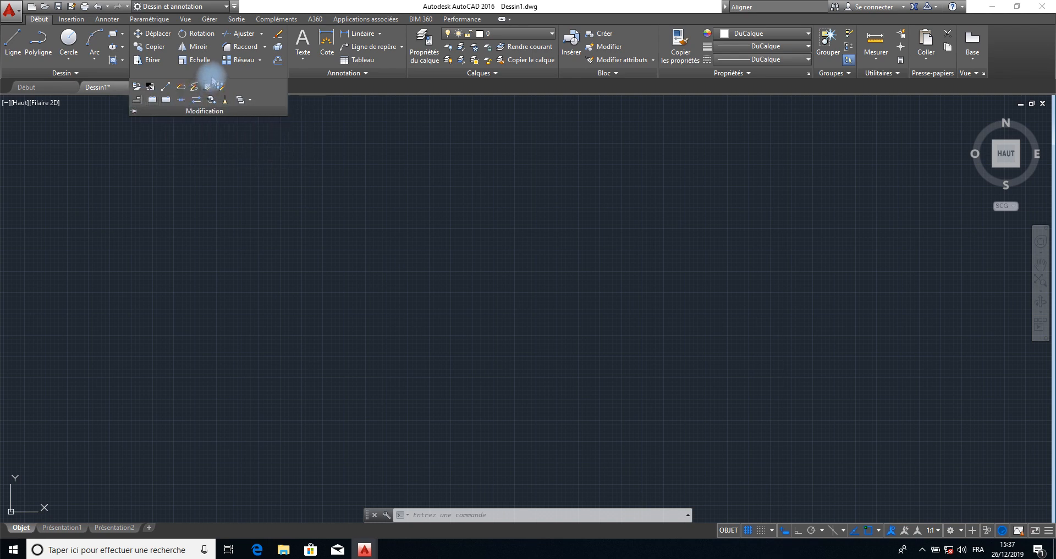
{"action": "left_click", "coordinate": [137, 101]}
{"action": "left_click", "coordinate": [282, 165]}
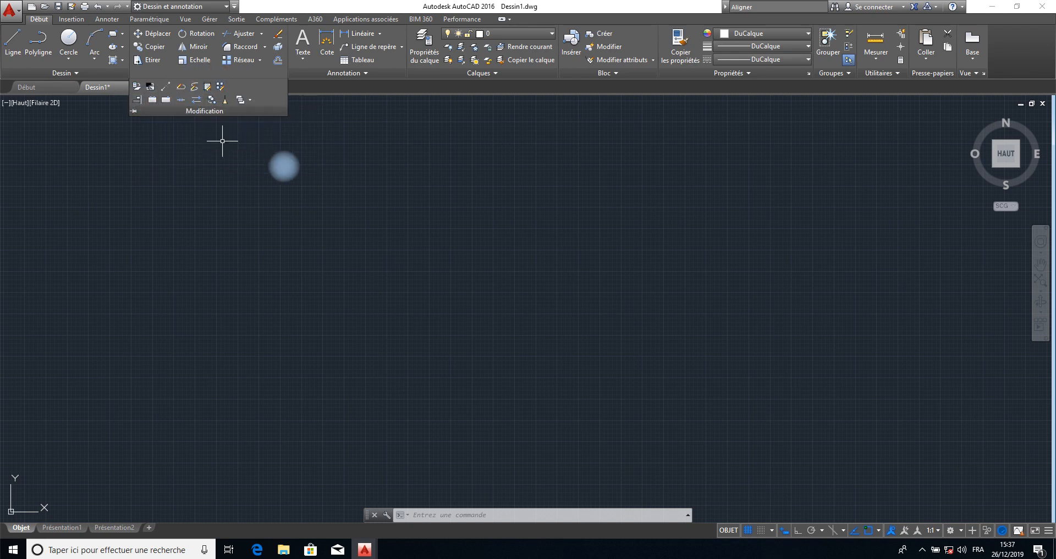
{"action": "key", "text": "Escape"}
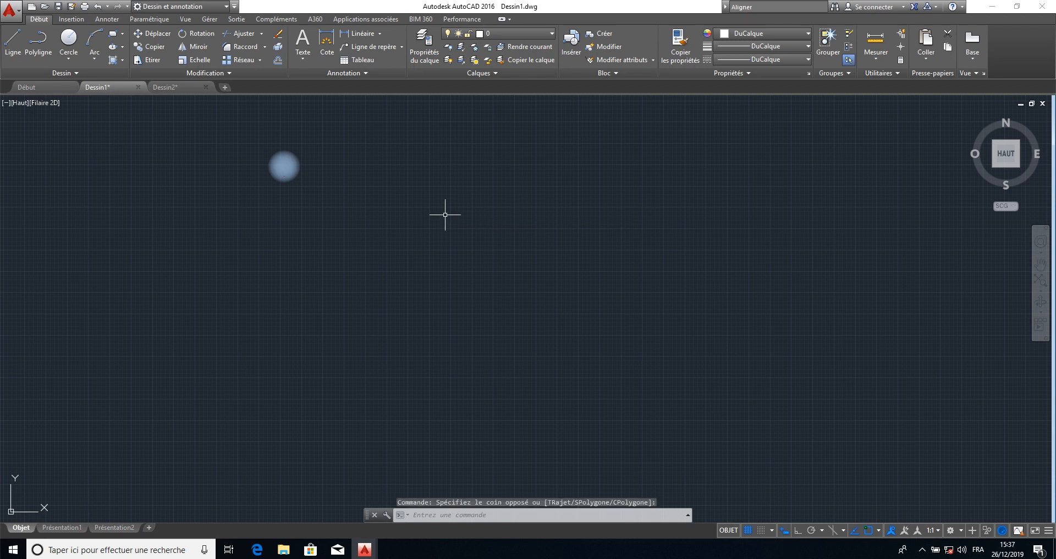
{"action": "type", "text": "Alig"}
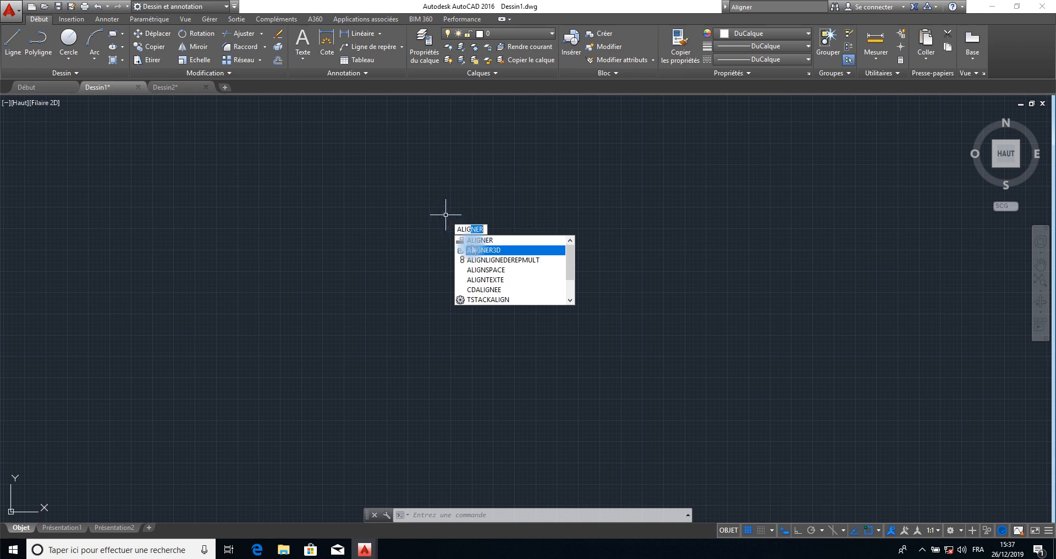
{"action": "left_click", "coordinate": [483, 242]}
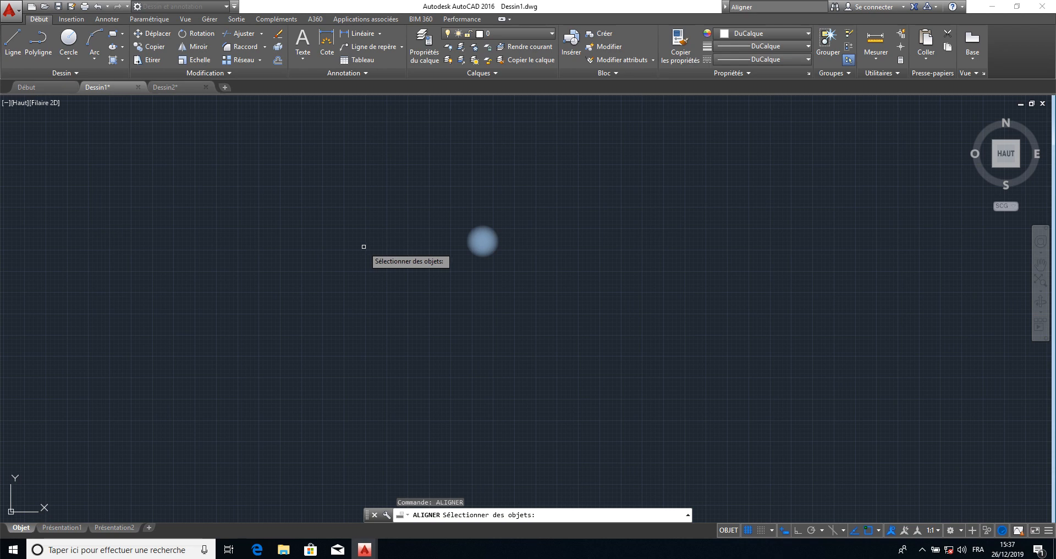
{"action": "key", "text": "Escape"}
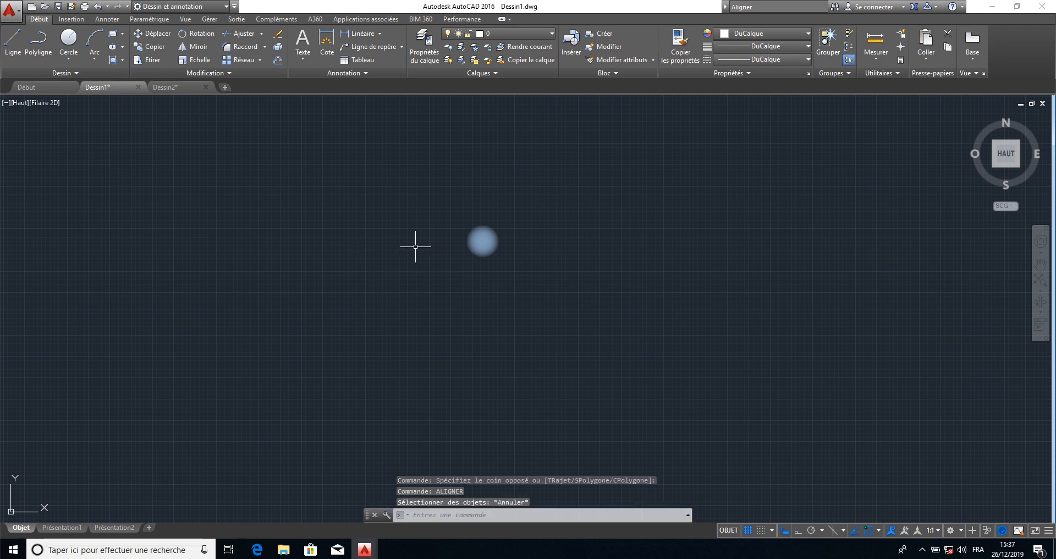
Search the help for Aligner, read the ALIGNER (commande) topic and close the help window
{"action": "left_click", "coordinate": [763, 12]}
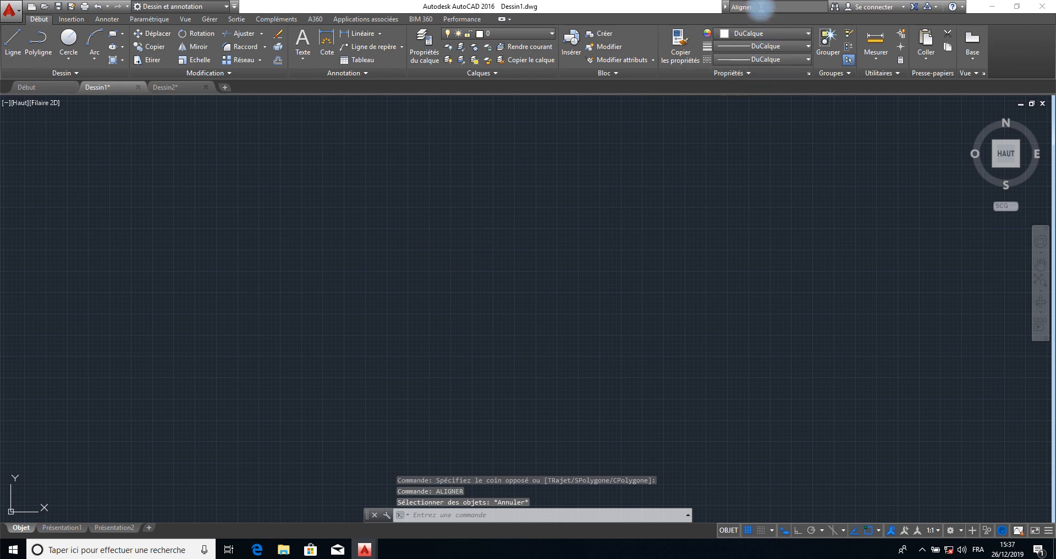
{"action": "left_click_drag", "start_coordinate": [761, 7], "coordinate": [728, 7]}
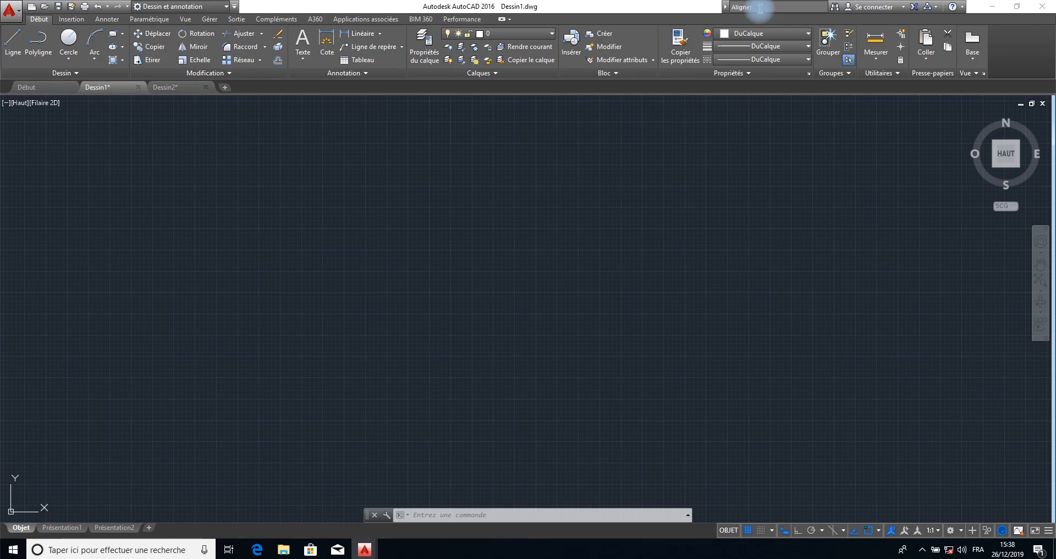
{"action": "key", "text": "Return"}
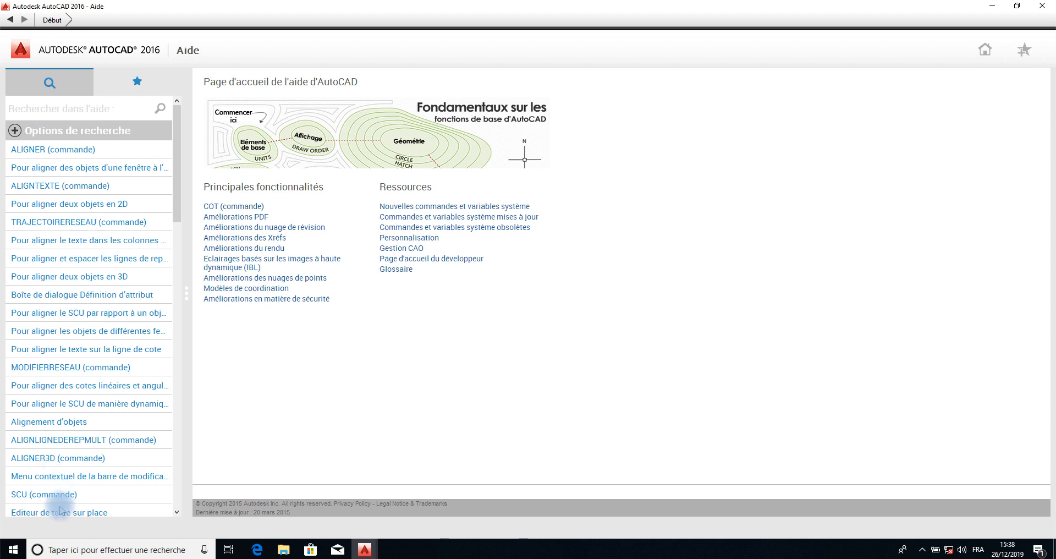
{"action": "left_click", "coordinate": [37, 156]}
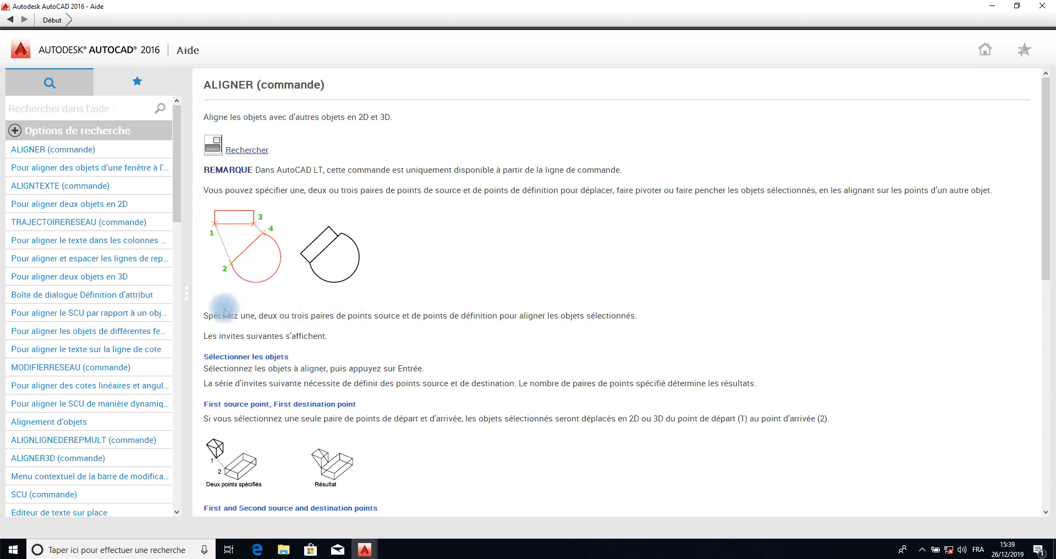
{"action": "left_click", "coordinate": [1041, 7]}
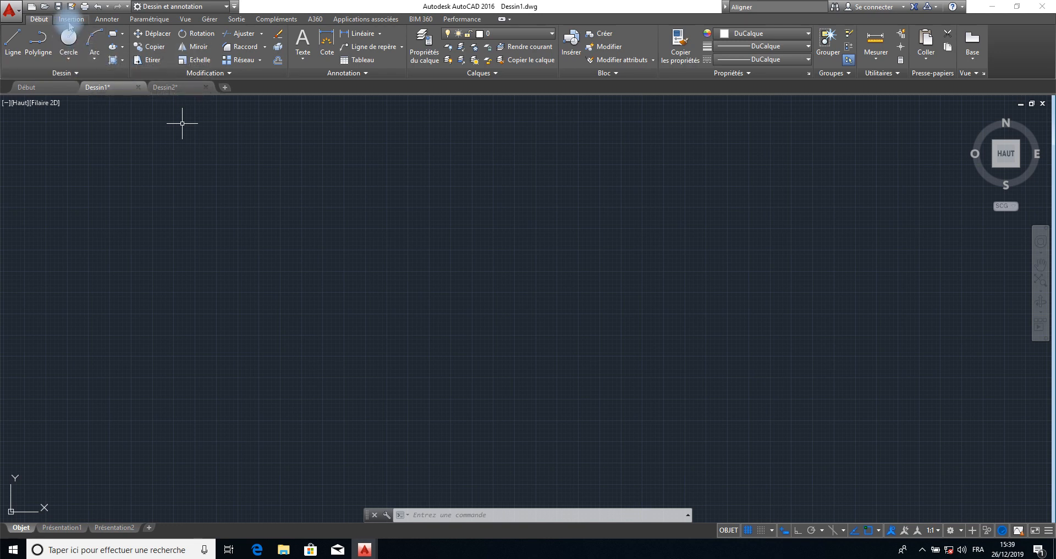
Preview the floor-plan image "image habitat-concept-rez-min-791x900" at full size from the attach file selection, and close both without attaching it
{"action": "left_click", "coordinate": [71, 19]}
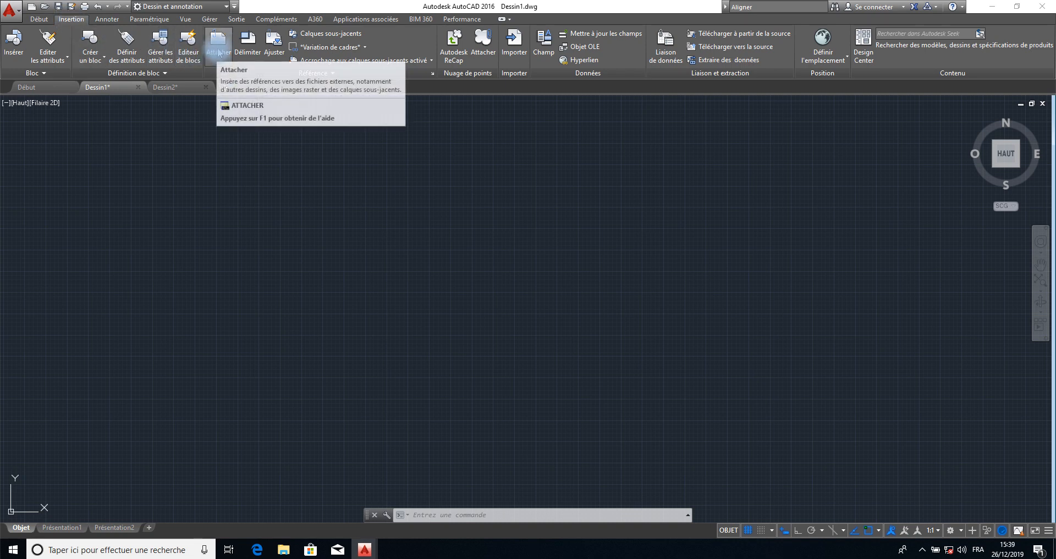
{"action": "left_click", "coordinate": [218, 47]}
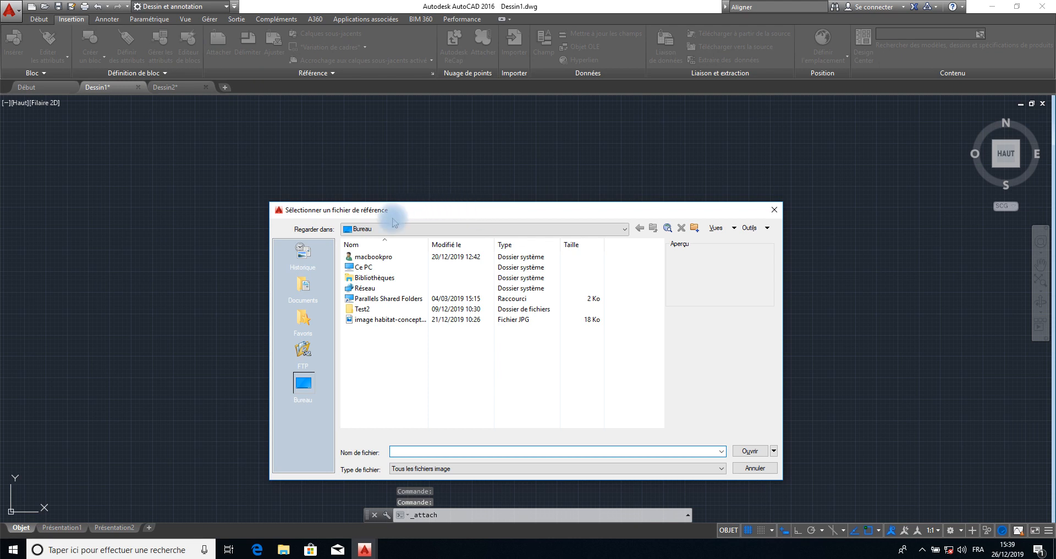
{"action": "left_click", "coordinate": [374, 324]}
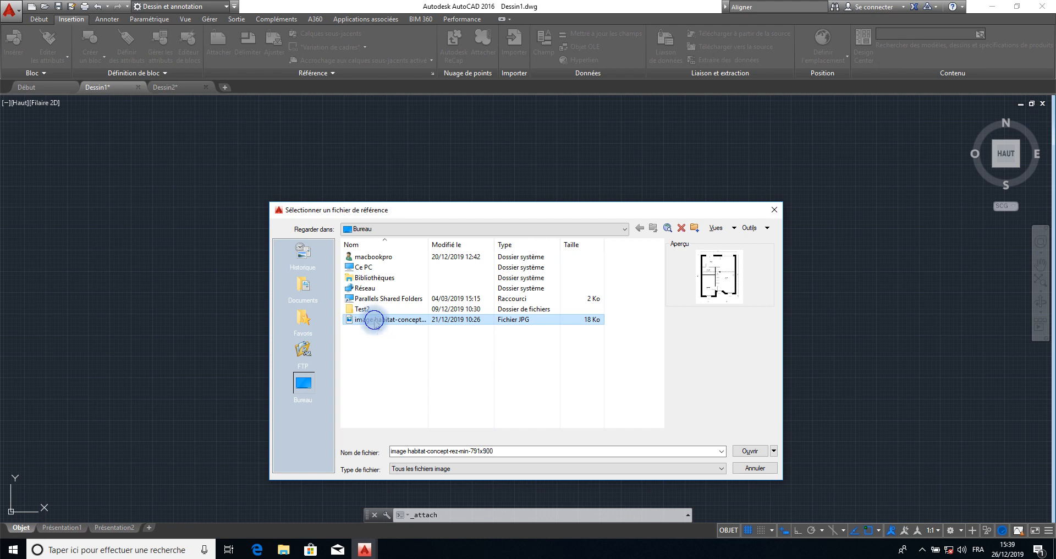
{"action": "right_click", "coordinate": [374, 319]}
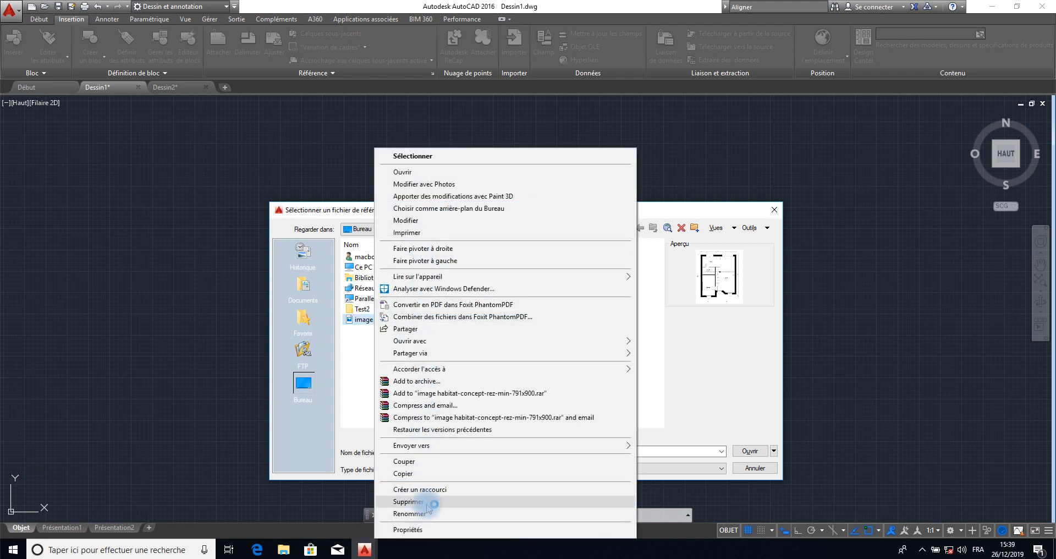
{"action": "mouse_move", "coordinate": [427, 449]}
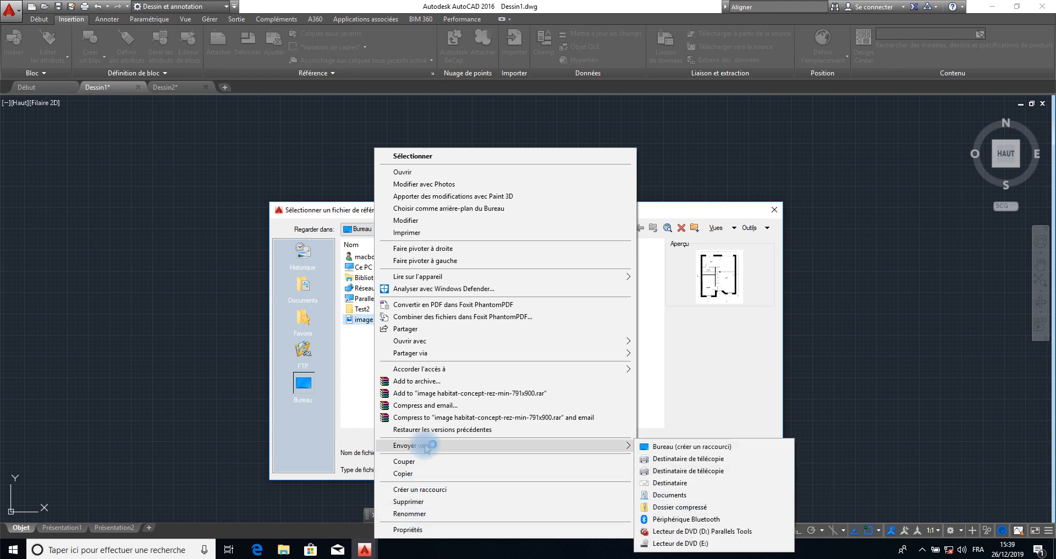
{"action": "left_click", "coordinate": [409, 173]}
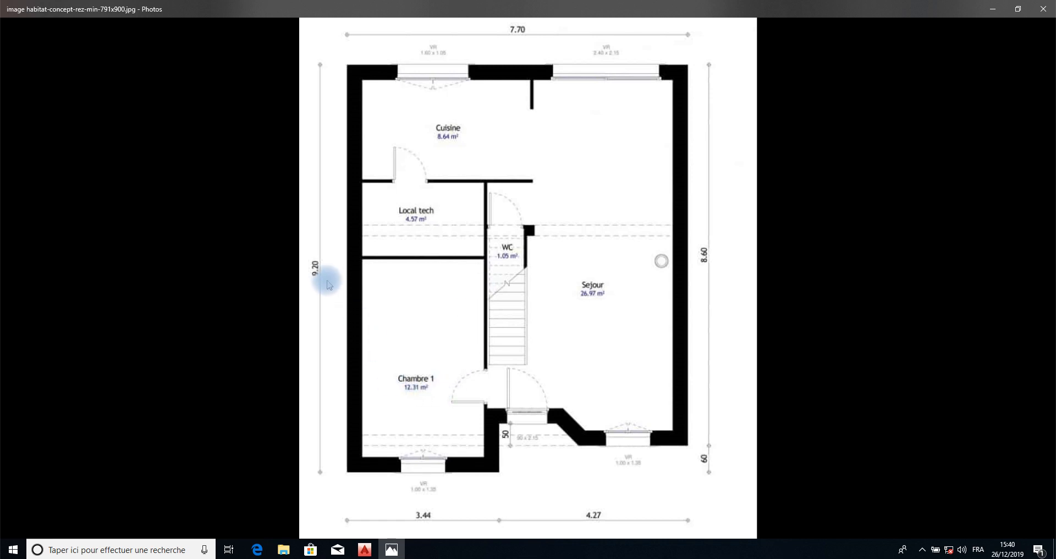
{"action": "left_click", "coordinate": [1043, 10]}
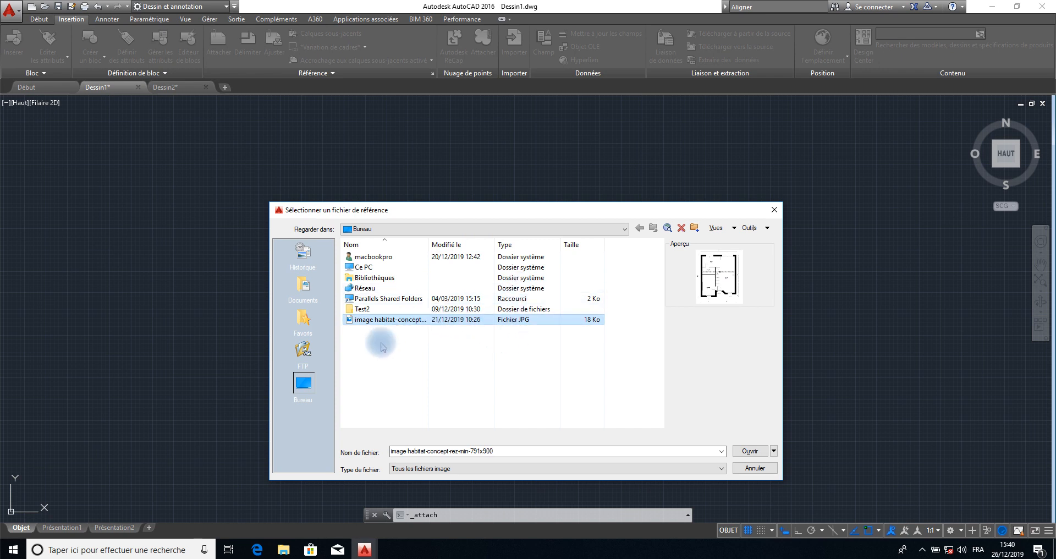
{"action": "left_click", "coordinate": [774, 211]}
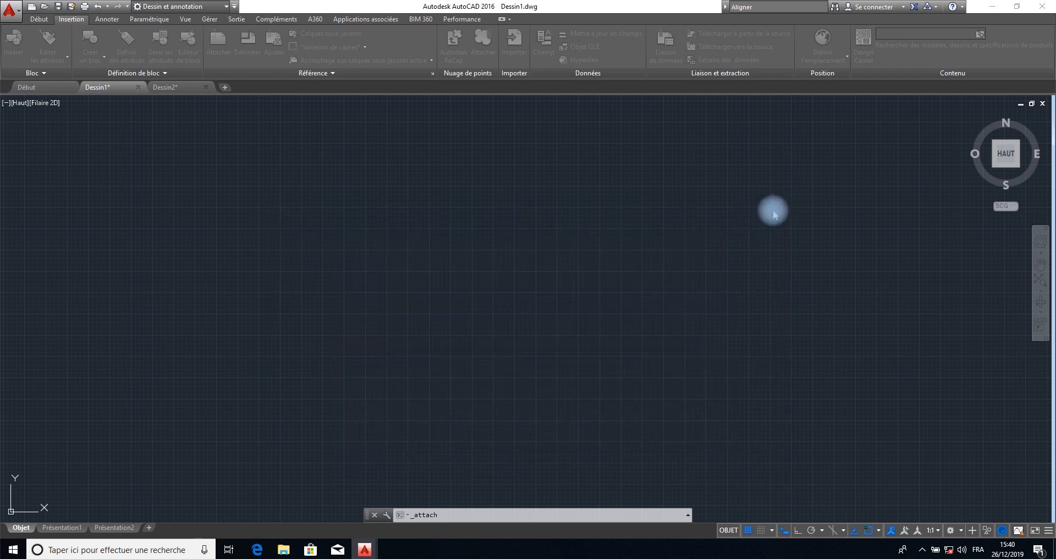
Draw a horizontal reference line 9.2 units long with Ortho mode turned on
{"action": "left_click", "coordinate": [39, 19]}
{"action": "left_click", "coordinate": [19, 50]}
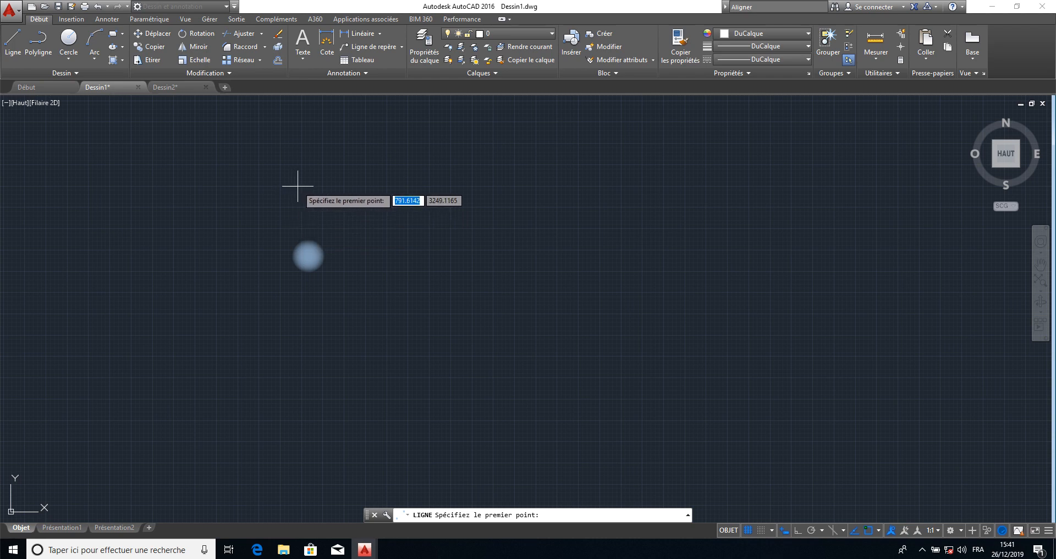
{"action": "left_click", "coordinate": [298, 186]}
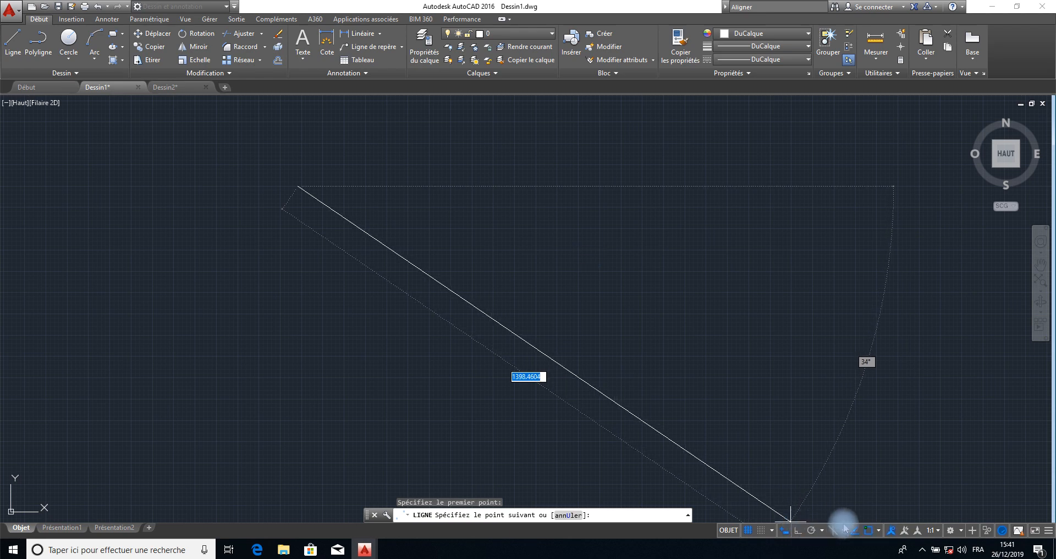
{"action": "left_click", "coordinate": [797, 531]}
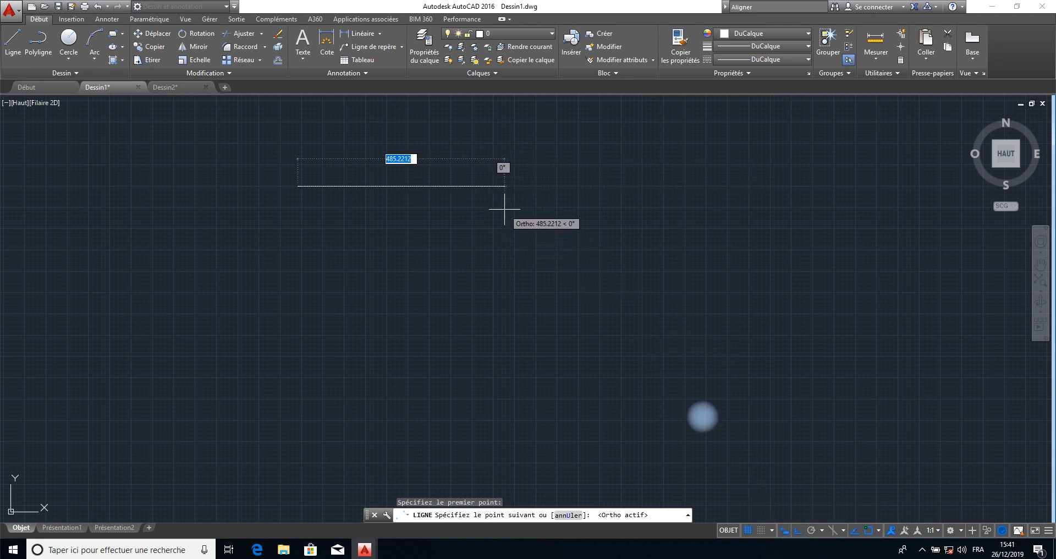
{"action": "type", "text": "9.2"}
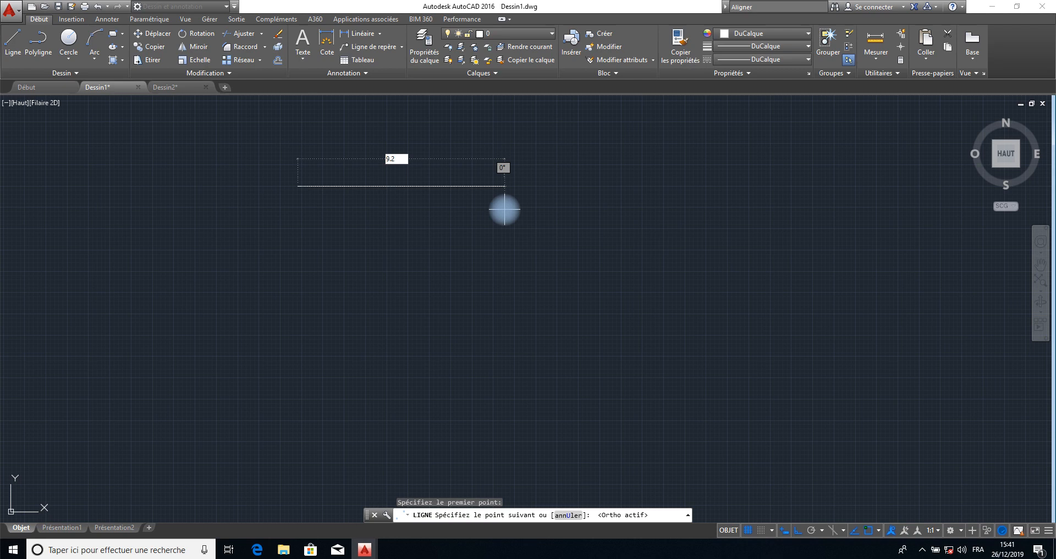
{"action": "key", "text": "Return"}
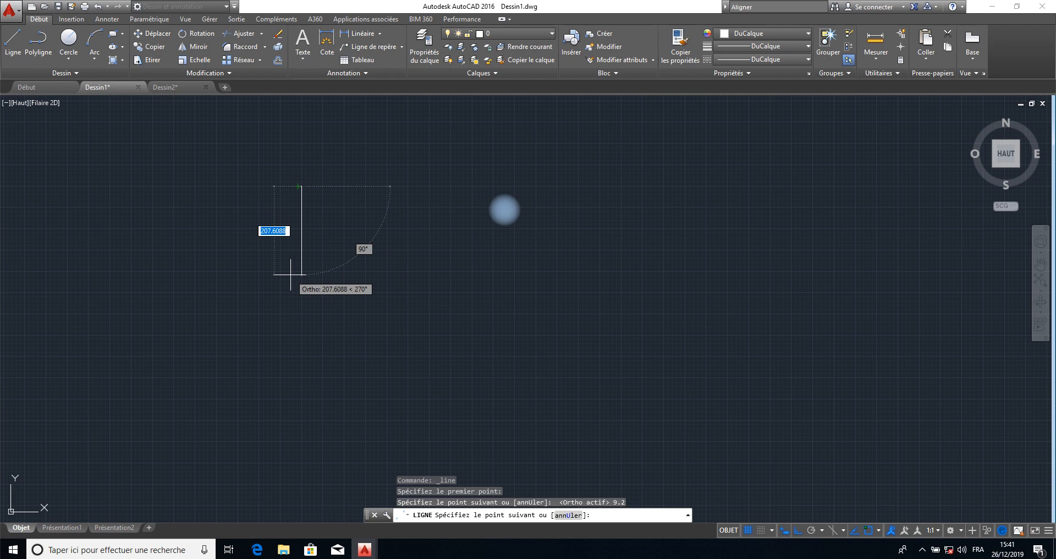
{"action": "key", "text": "Return"}
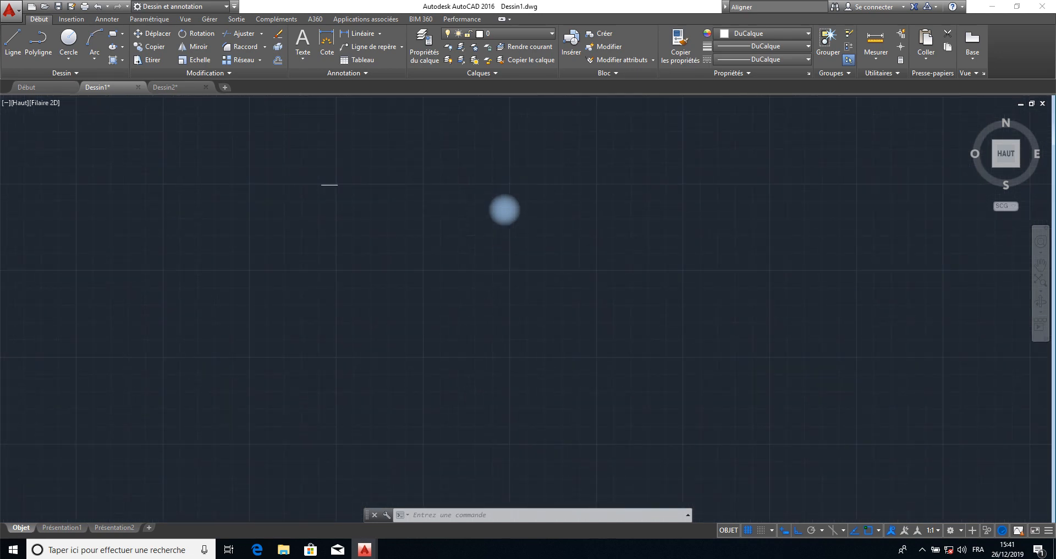
Attach the image "image habitat-concept-rez-min-791x900" below the reference line, scaled on screen to slightly less than the line's length
{"action": "mouse_move", "coordinate": [312, 232]}
{"action": "middle_mouse_down"}
{"action": "mouse_move", "coordinate": [474, 231]}
{"action": "mouse_move", "coordinate": [423, 113]}
{"action": "middle_mouse_up"}
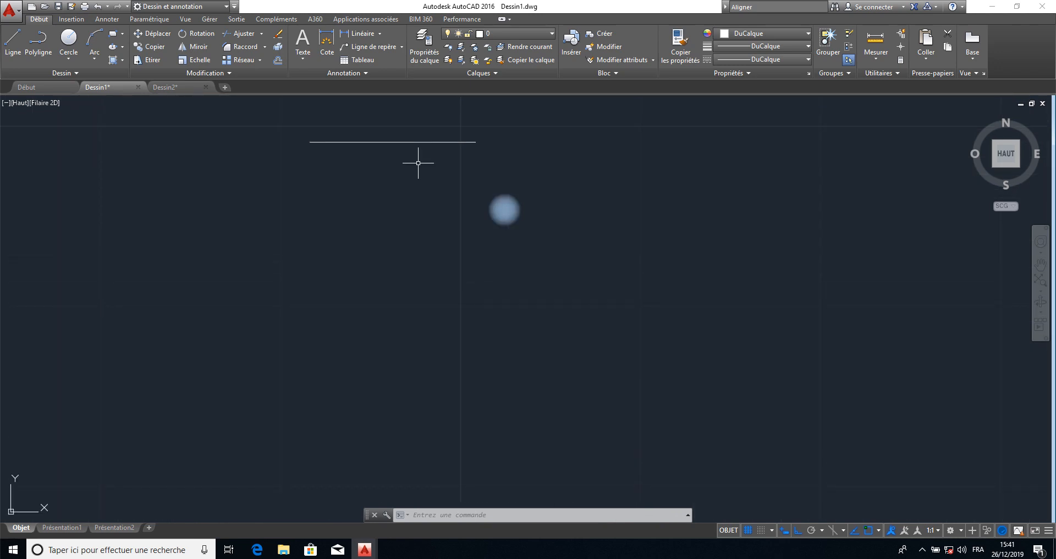
{"action": "middle_click_drag", "start_coordinate": [418, 163], "coordinate": [425, 202]}
{"action": "scroll", "coordinate": [425, 203], "scroll_direction": "down", "scroll_amount": 2}
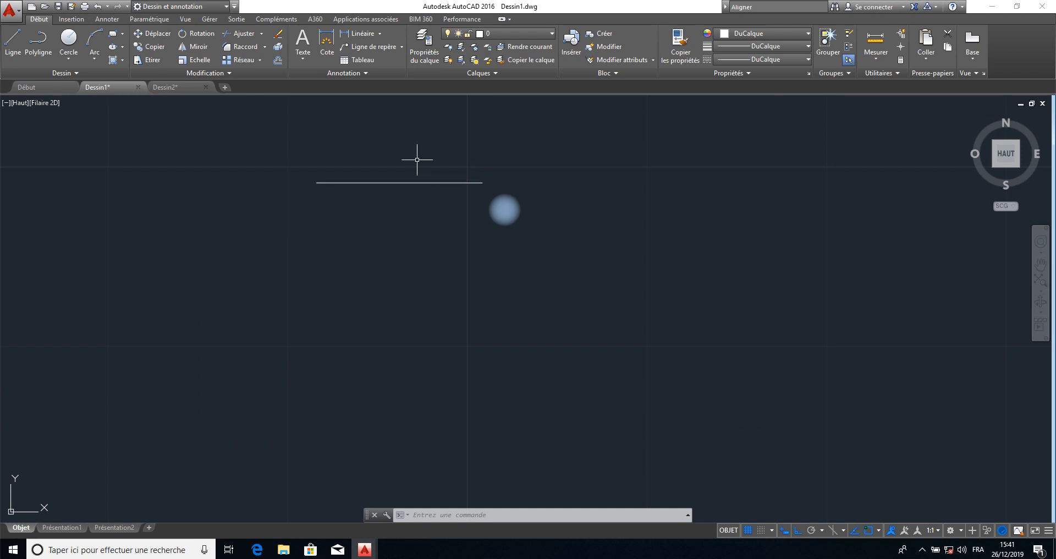
{"action": "left_click", "coordinate": [71, 20]}
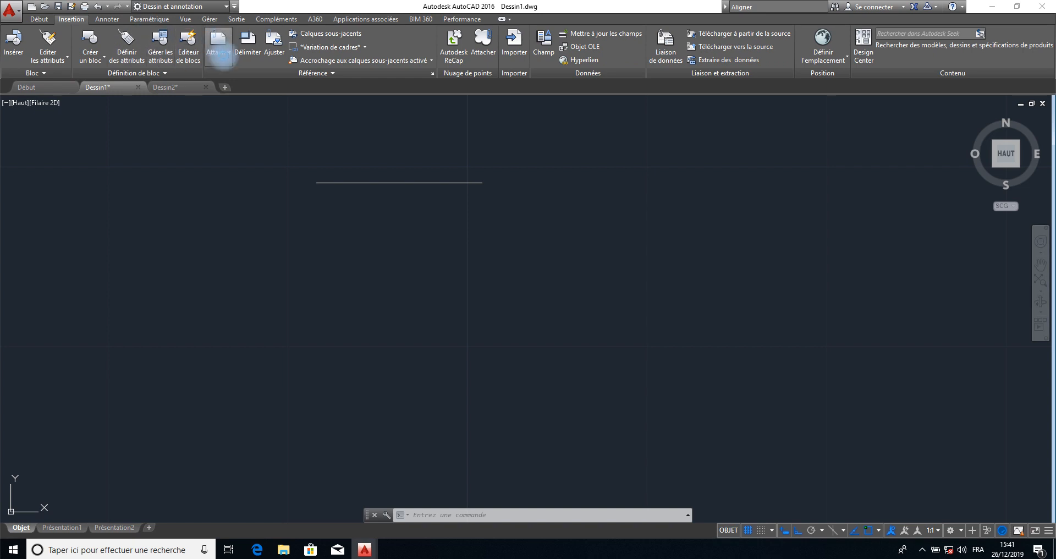
{"action": "left_click", "coordinate": [219, 48]}
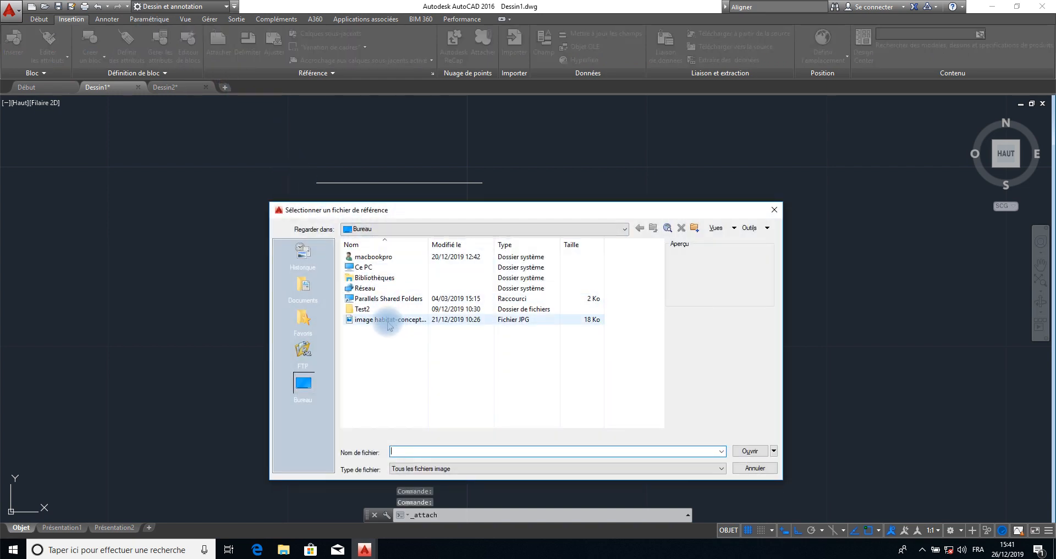
{"action": "left_click", "coordinate": [389, 321]}
{"action": "left_click", "coordinate": [755, 453]}
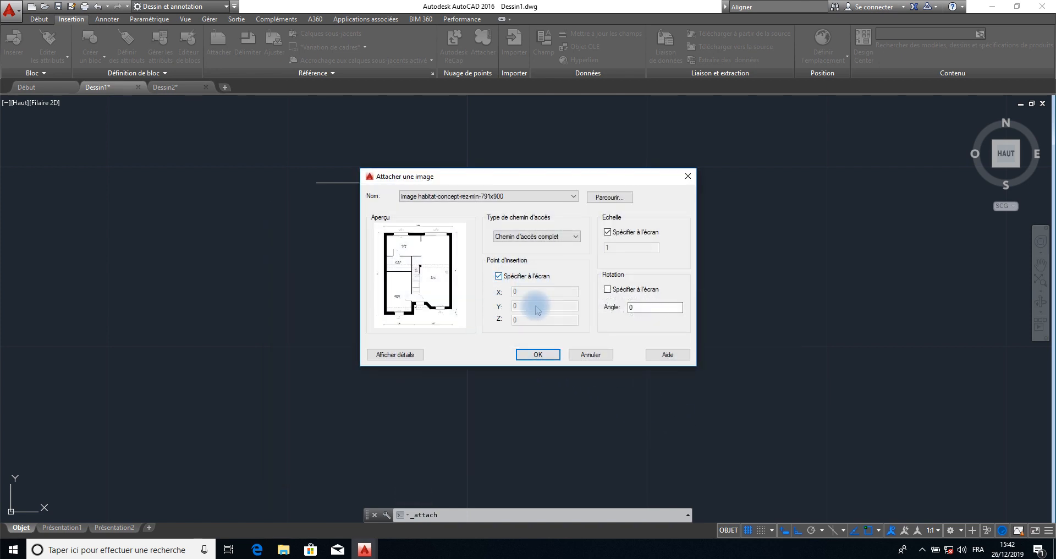
{"action": "left_click", "coordinate": [529, 355]}
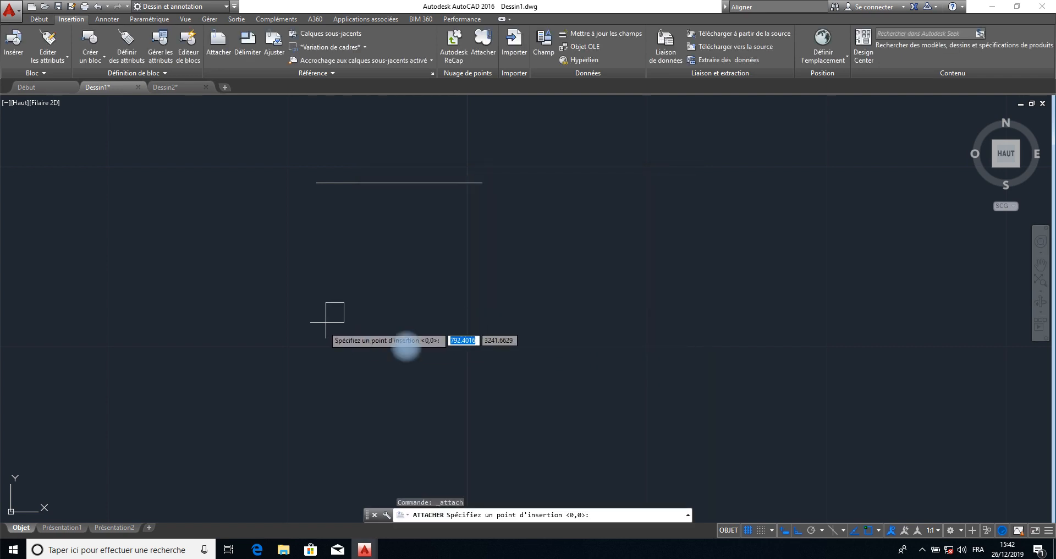
{"action": "left_click", "coordinate": [328, 392]}
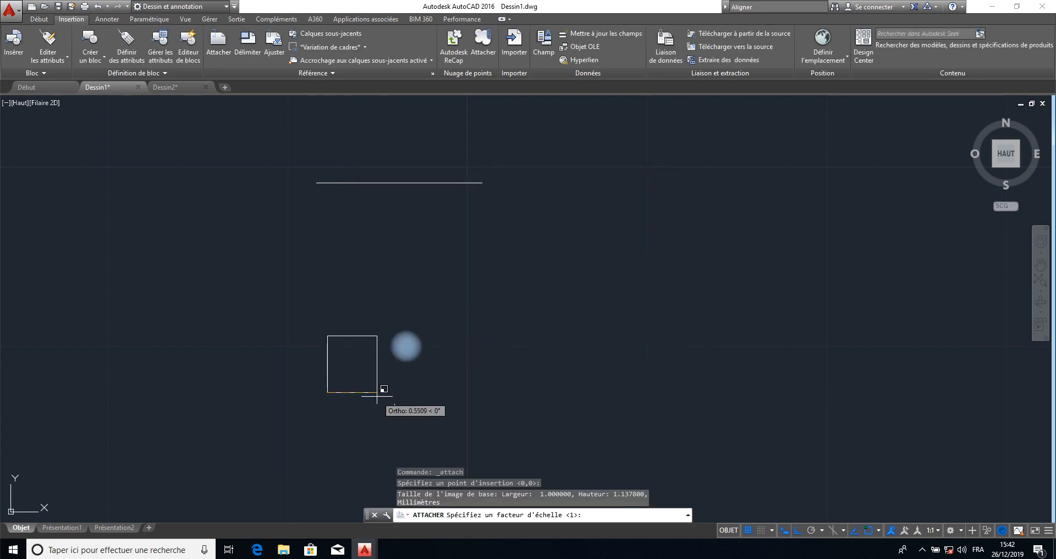
{"action": "left_click", "coordinate": [480, 318]}
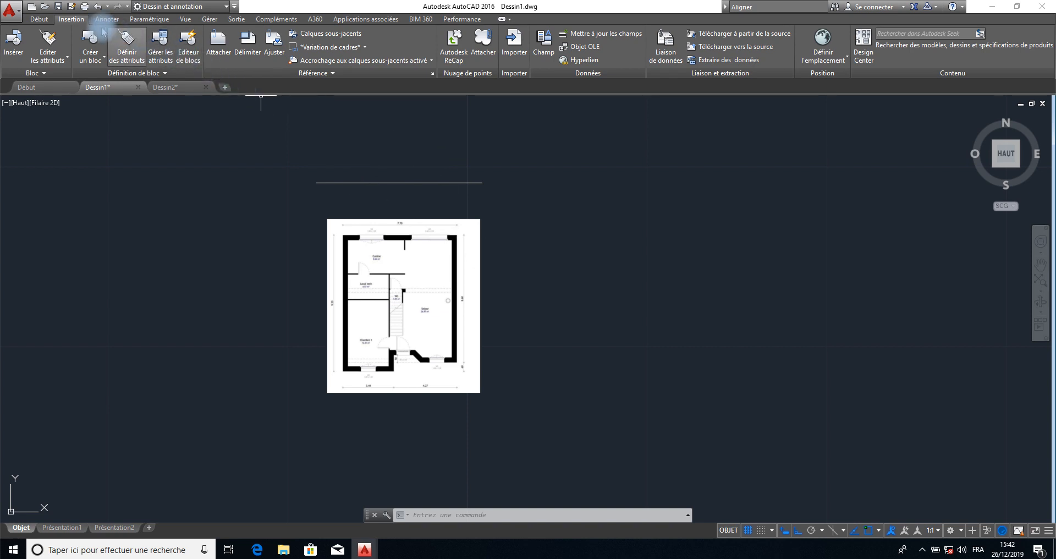
{"action": "left_click", "coordinate": [44, 21]}
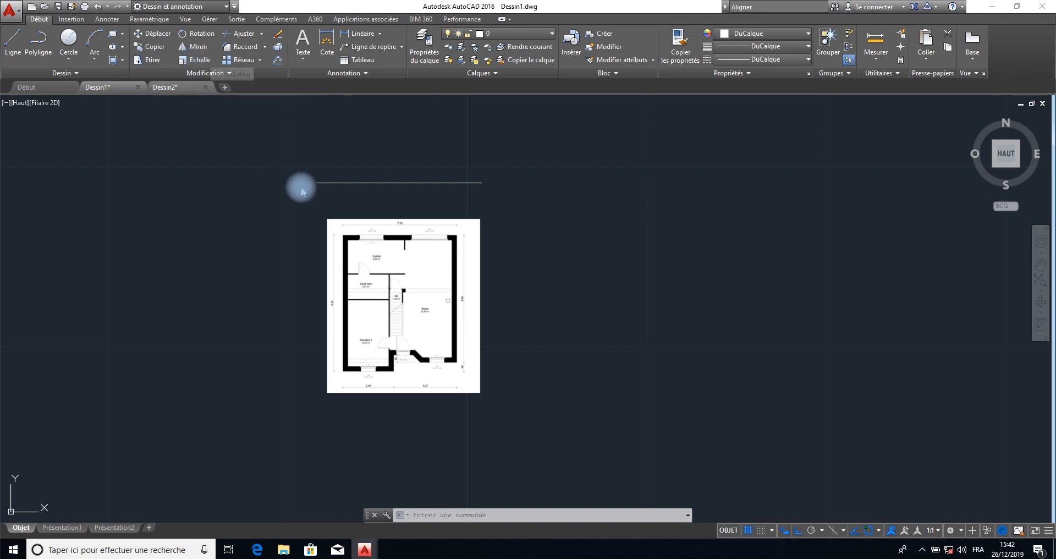
Run ALIGNER on the floor-plan image, using the upper end of its vertical 9.20 dimension line as the first source point
{"action": "left_click", "coordinate": [229, 73]}
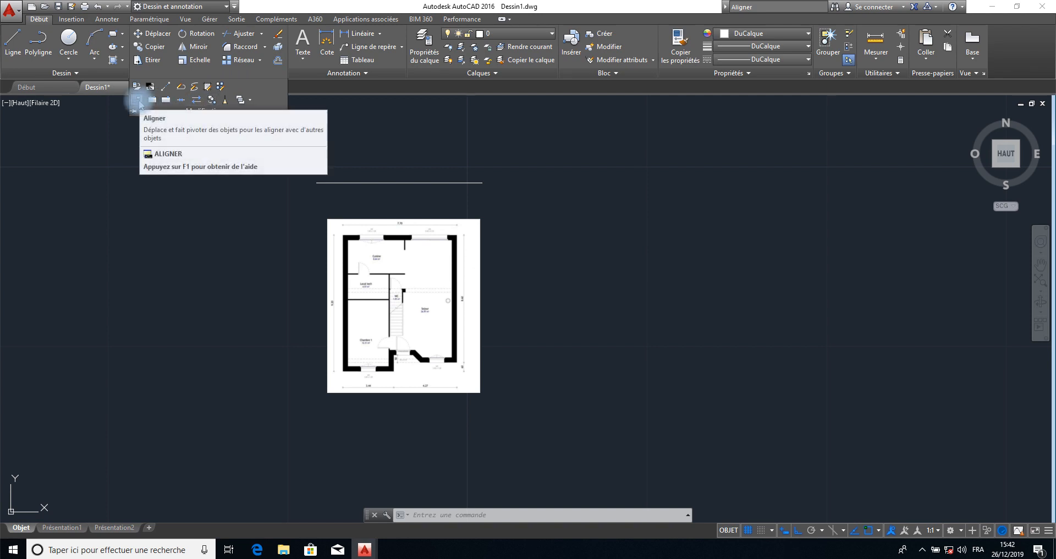
{"action": "left_click", "coordinate": [139, 100]}
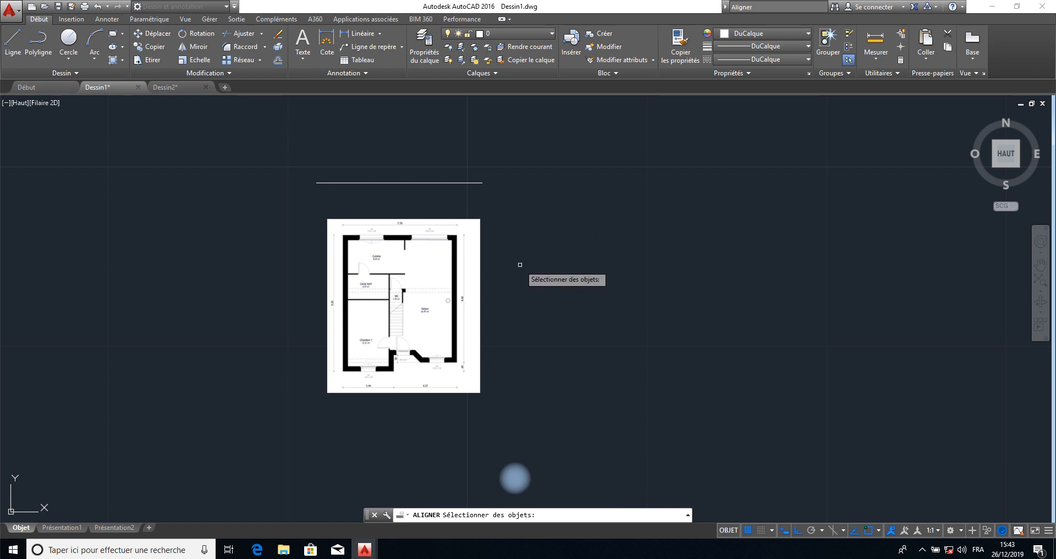
{"action": "left_click", "coordinate": [520, 265]}
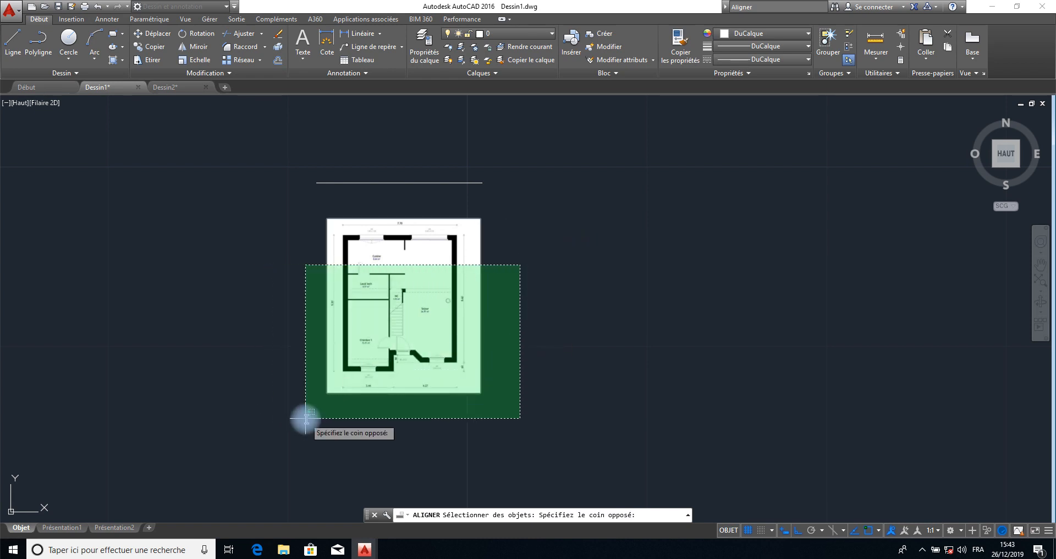
{"action": "left_click", "coordinate": [306, 421]}
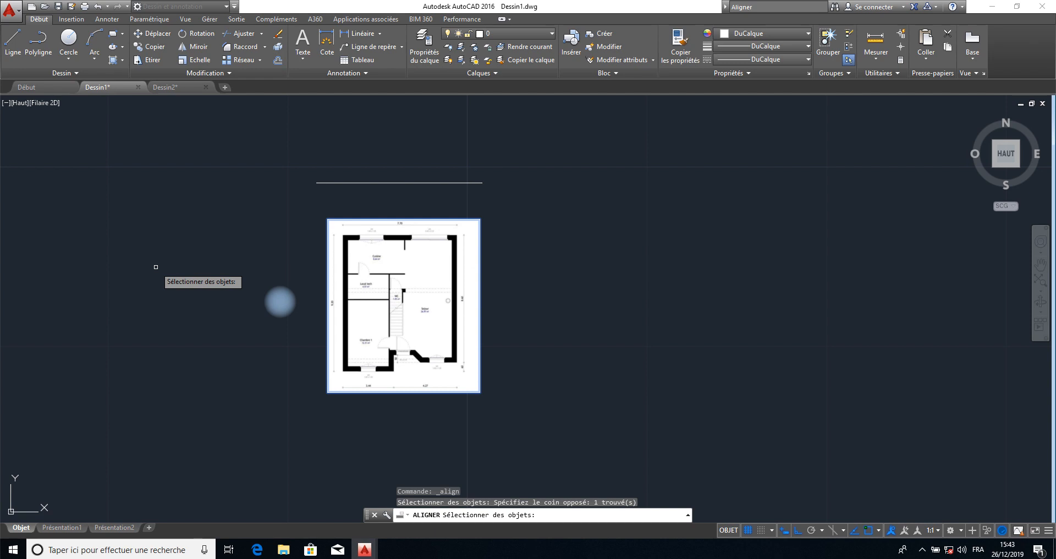
{"action": "key", "text": "Return"}
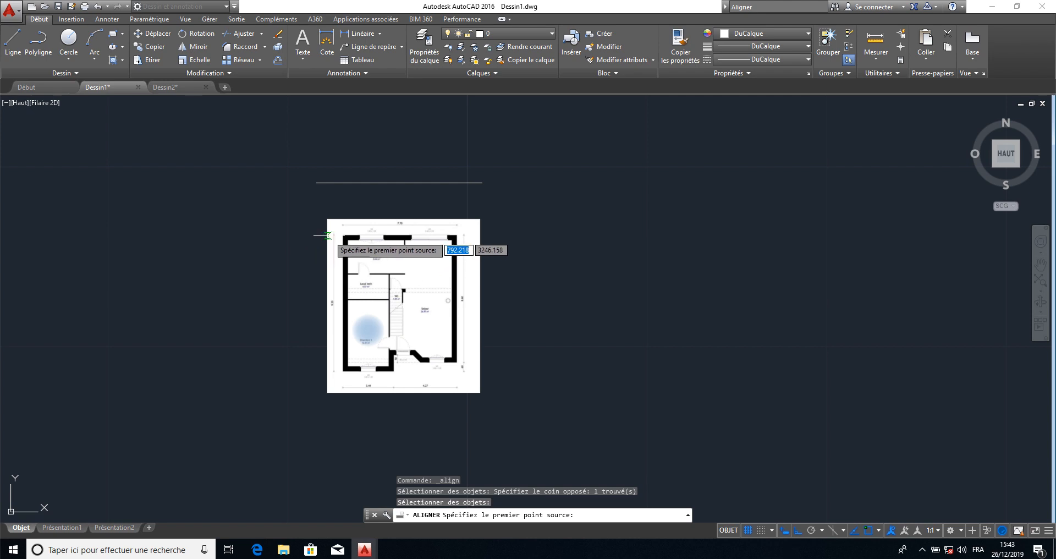
{"action": "scroll", "coordinate": [330, 237], "scroll_direction": "up", "scroll_amount": 6}
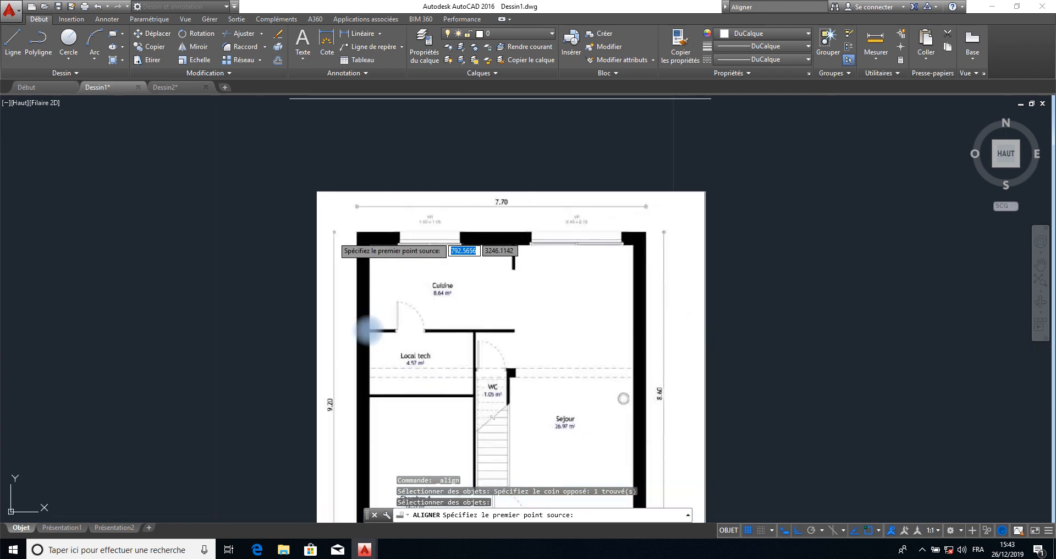
{"action": "middle_click_drag", "start_coordinate": [344, 276], "coordinate": [352, 230]}
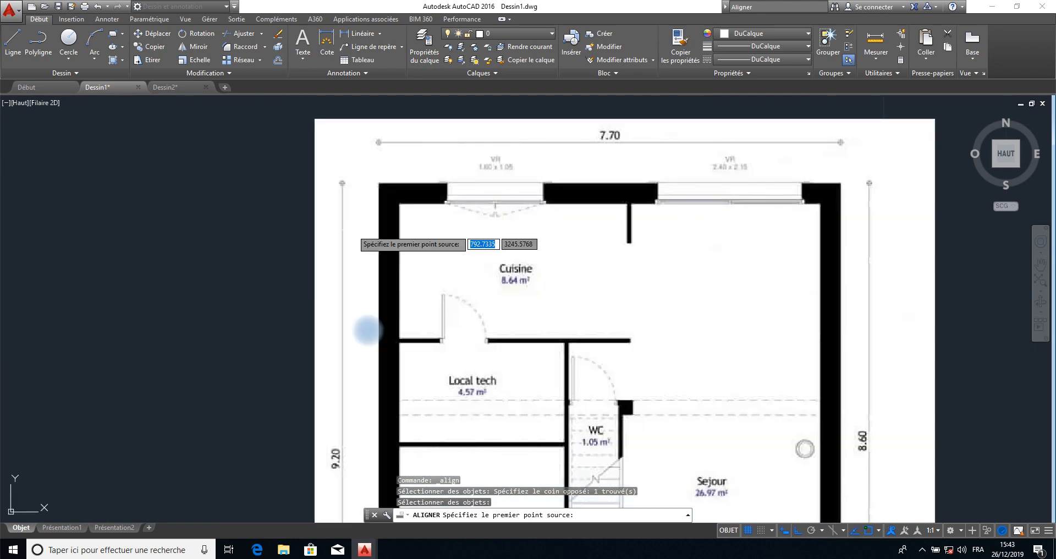
{"action": "scroll", "coordinate": [342, 183], "scroll_direction": "up", "scroll_amount": 10}
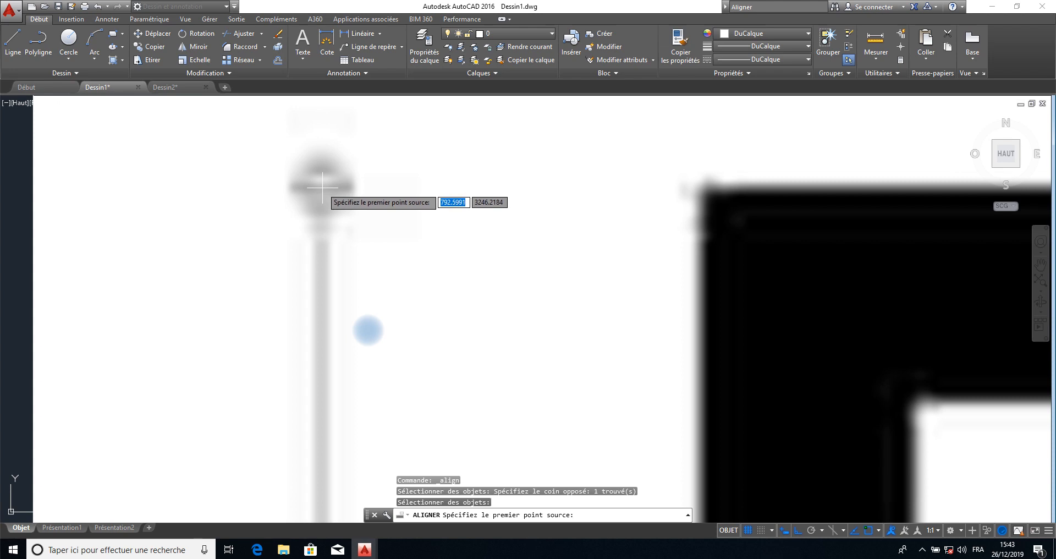
{"action": "left_click", "coordinate": [323, 187]}
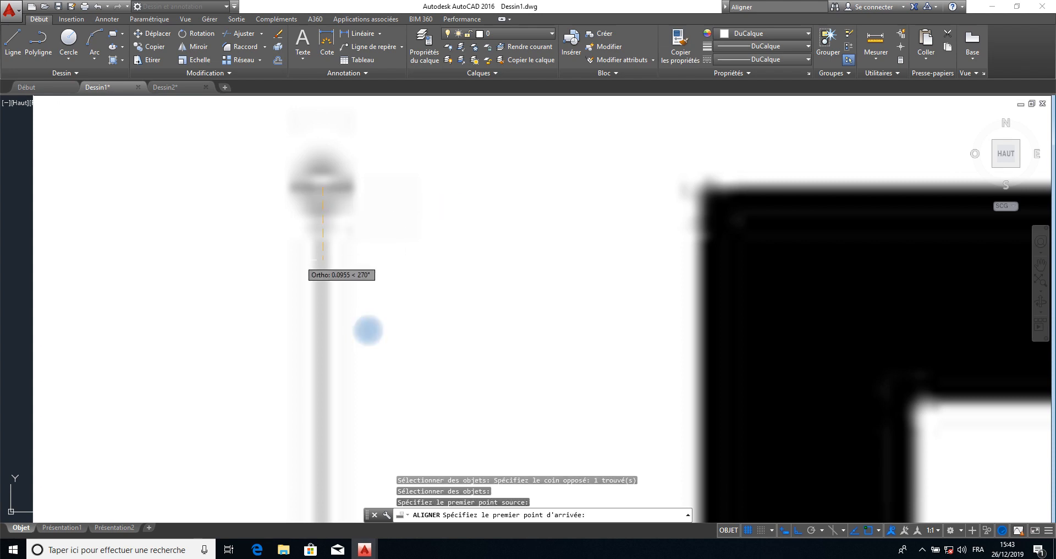
Turn Ortho mode off and set the left end of the reference line as the first destination point
{"action": "scroll", "coordinate": [256, 270], "scroll_direction": "up", "scroll_amount": 2}
{"action": "scroll", "coordinate": [251, 258], "scroll_direction": "down", "scroll_amount": 6}
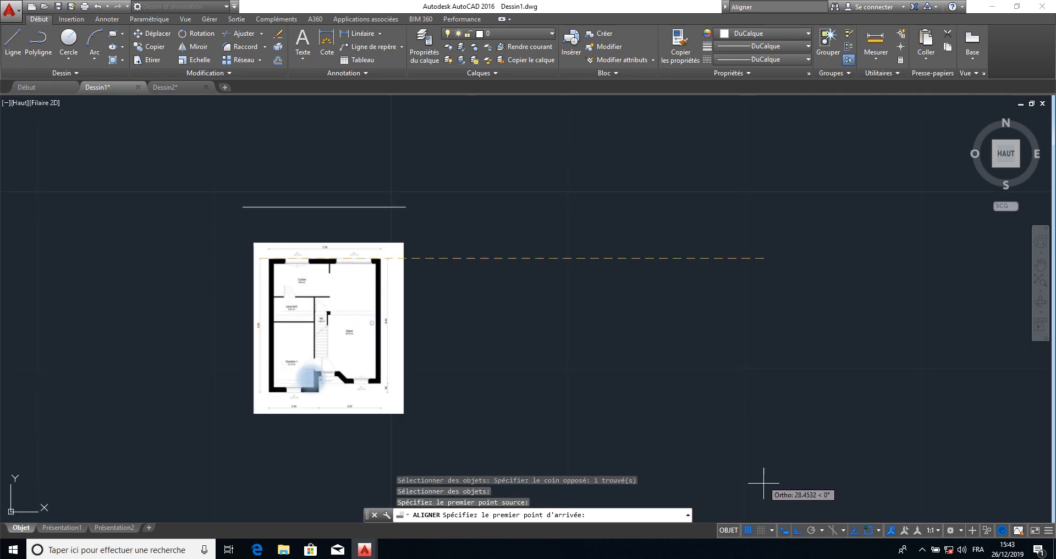
{"action": "left_click", "coordinate": [798, 529]}
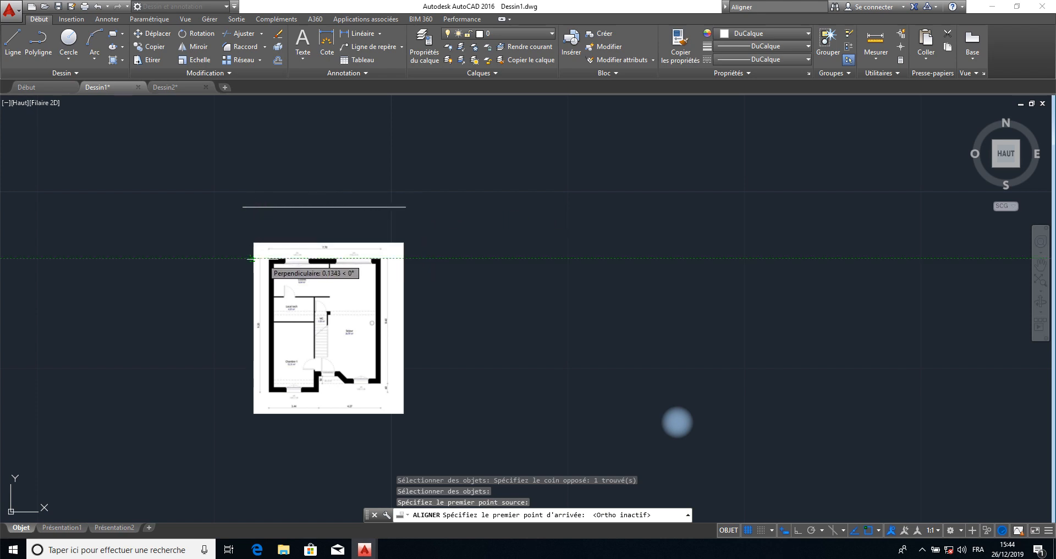
{"action": "left_click", "coordinate": [242, 206]}
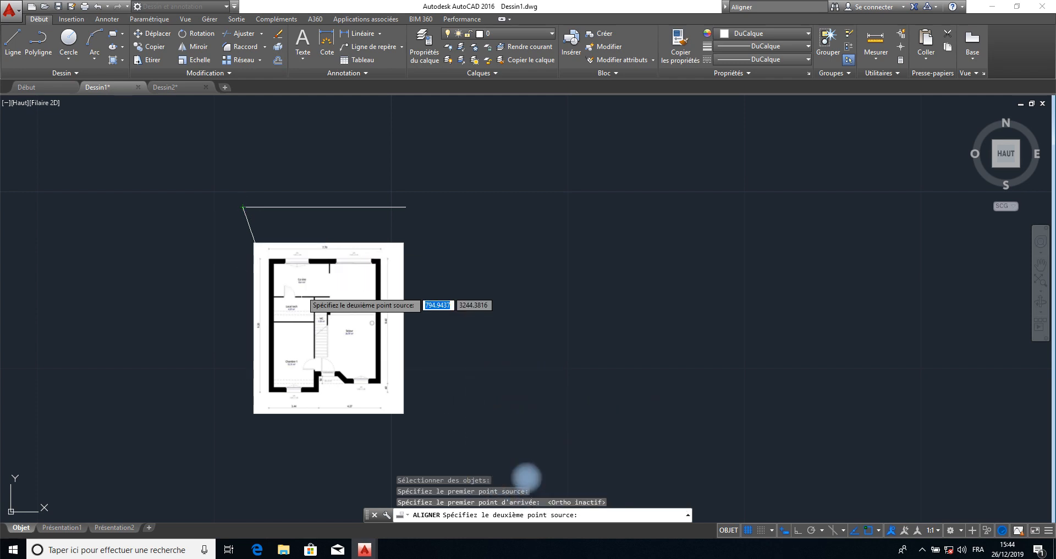
Set the lower end of the plan's vertical 9.20 dimension line as the second source point
{"action": "scroll", "coordinate": [260, 340], "scroll_direction": "up", "scroll_amount": 6}
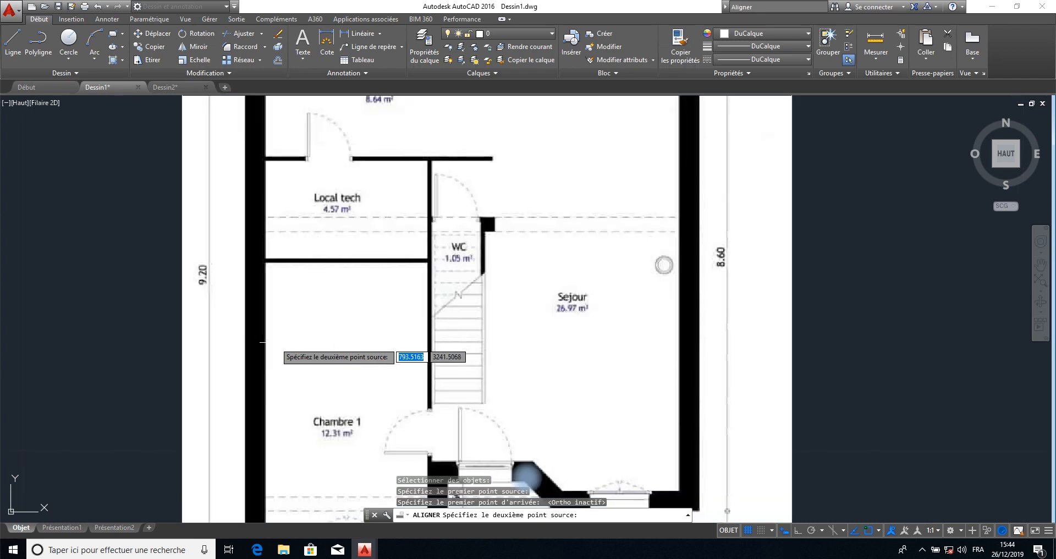
{"action": "middle_click_drag", "start_coordinate": [260, 342], "coordinate": [368, 149]}
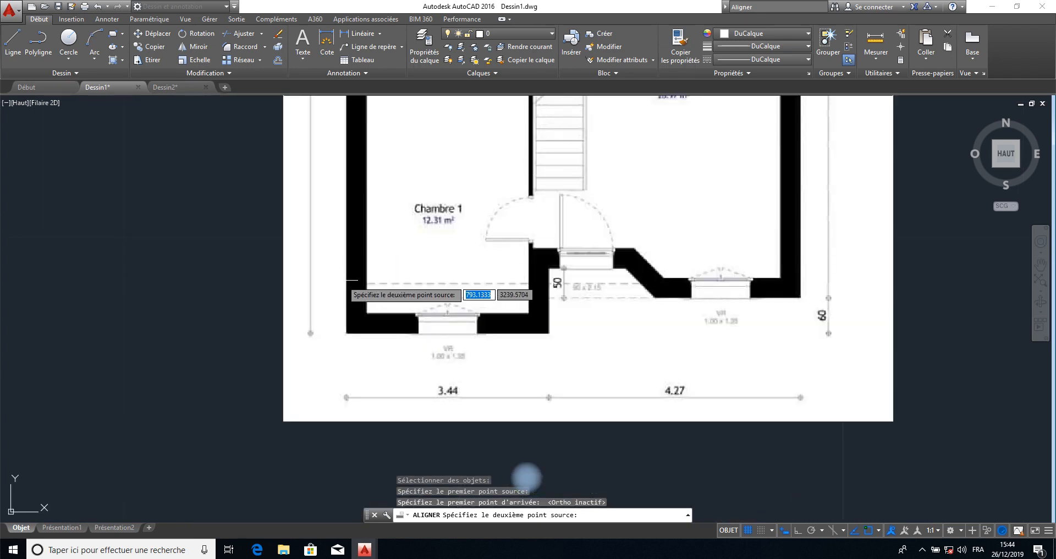
{"action": "scroll", "coordinate": [315, 328], "scroll_direction": "up", "scroll_amount": 7}
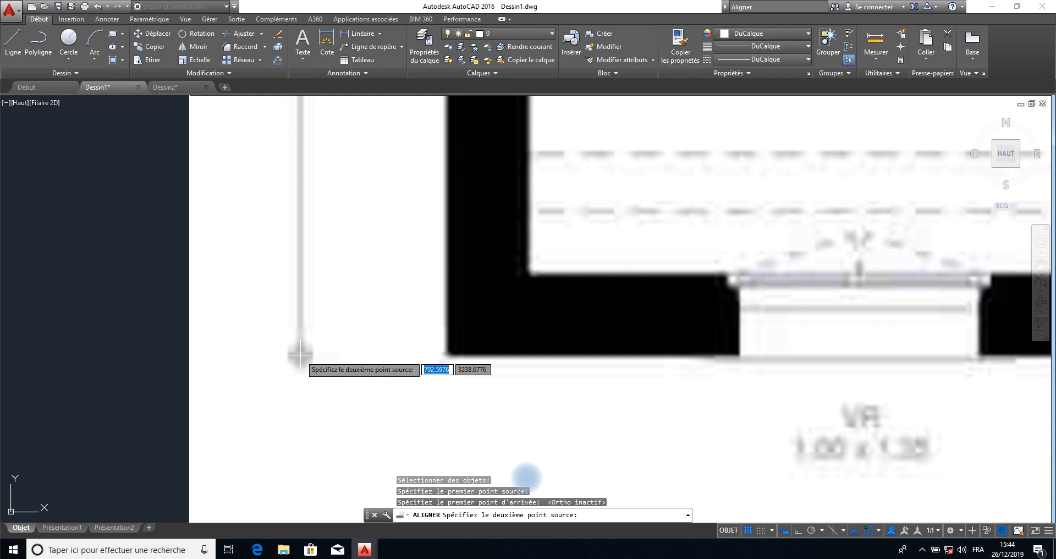
{"action": "left_click", "coordinate": [526, 478]}
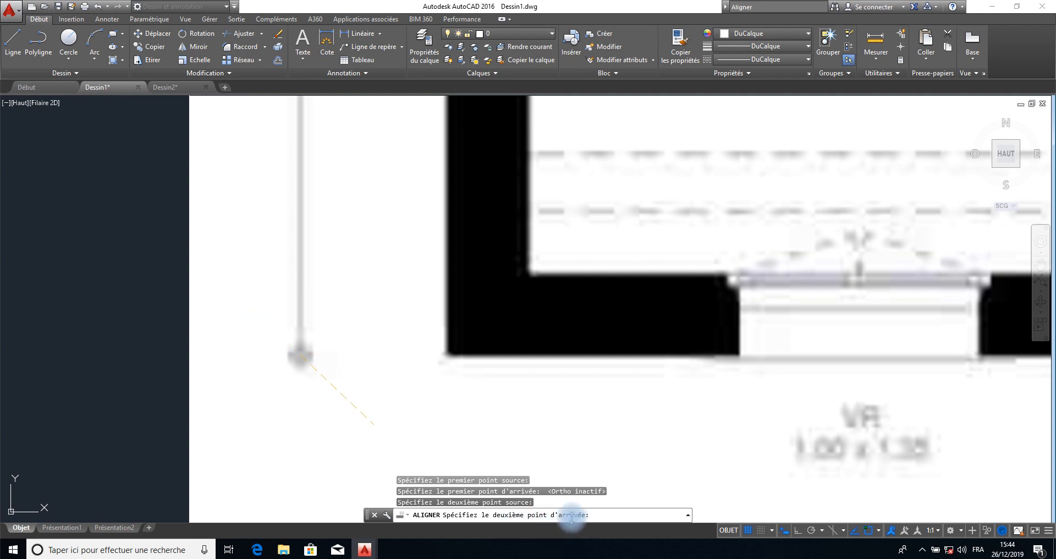
Set the right end of the reference line as the second destination point
{"action": "middle_click_drag", "start_coordinate": [89, 156], "coordinate": [88, 236]}
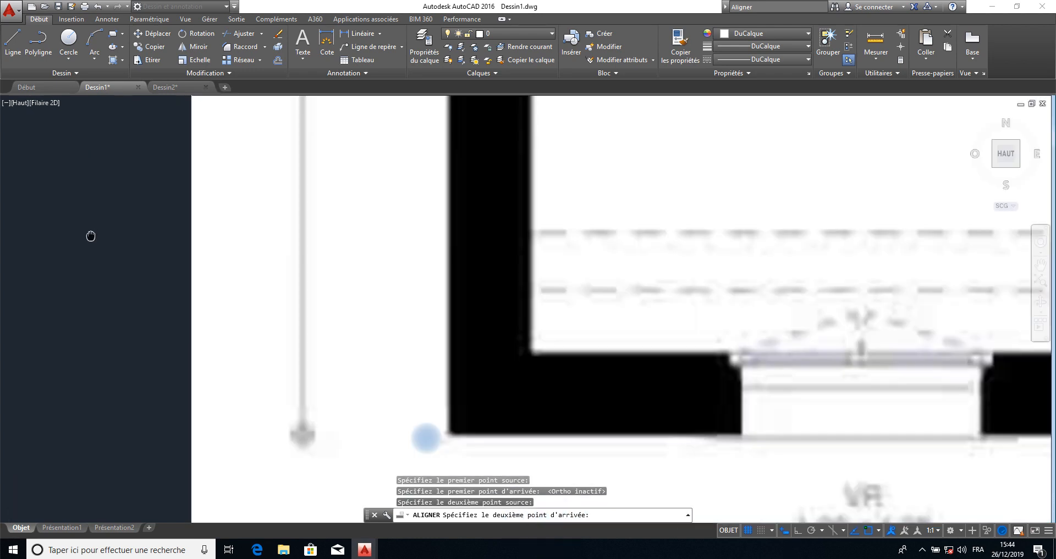
{"action": "scroll", "coordinate": [89, 236], "scroll_direction": "up", "scroll_amount": 5}
{"action": "scroll", "coordinate": [422, 253], "scroll_direction": "down", "scroll_amount": 1}
{"action": "scroll", "coordinate": [426, 253], "scroll_direction": "down", "scroll_amount": 2}
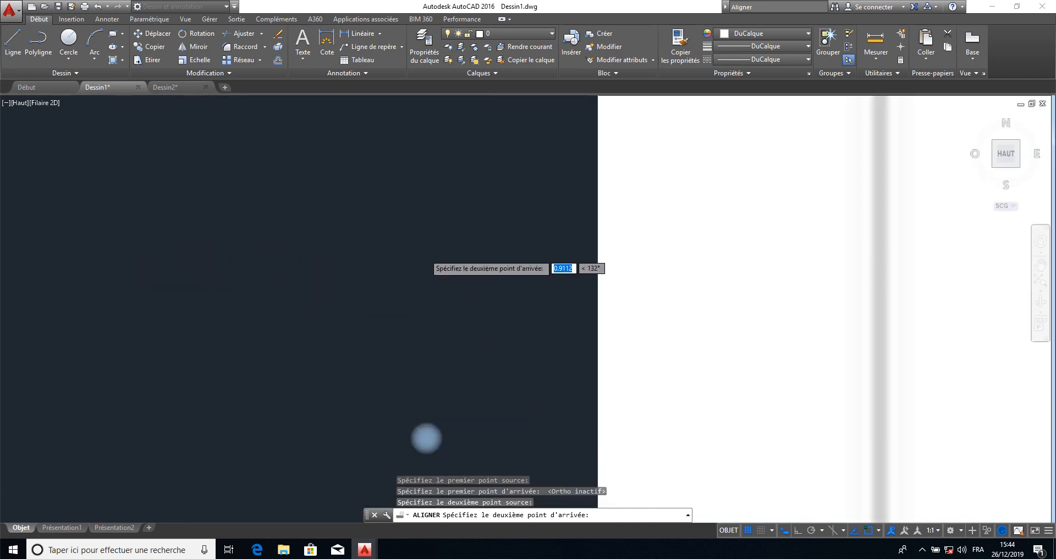
{"action": "scroll", "coordinate": [425, 253], "scroll_direction": "up", "scroll_amount": 3}
{"action": "scroll", "coordinate": [426, 253], "scroll_direction": "down", "scroll_amount": 3}
{"action": "mouse_move", "coordinate": [426, 253]}
{"action": "middle_mouse_down"}
{"action": "mouse_move", "coordinate": [224, 474]}
{"action": "mouse_move", "coordinate": [179, 501]}
{"action": "middle_mouse_up"}
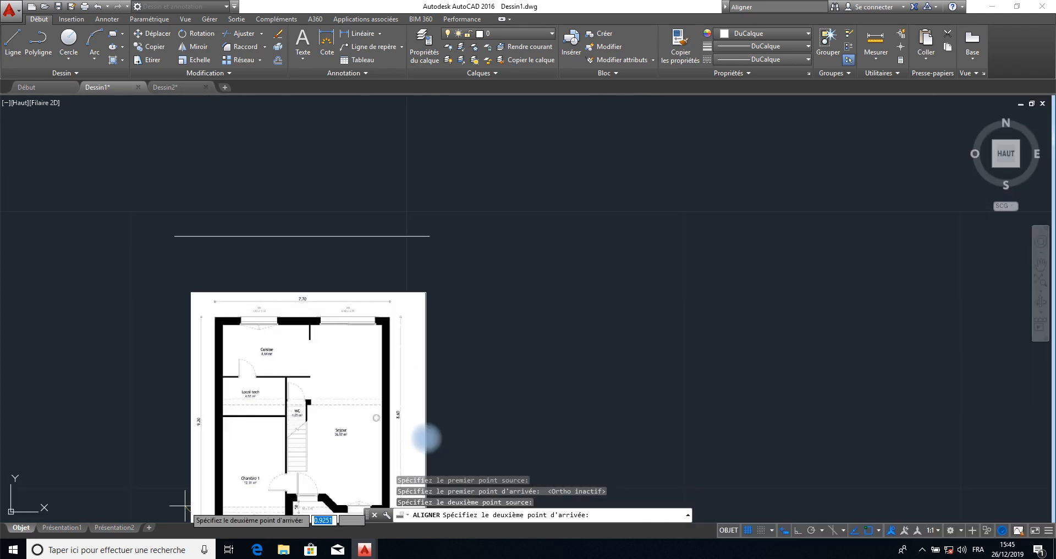
{"action": "left_click", "coordinate": [429, 236]}
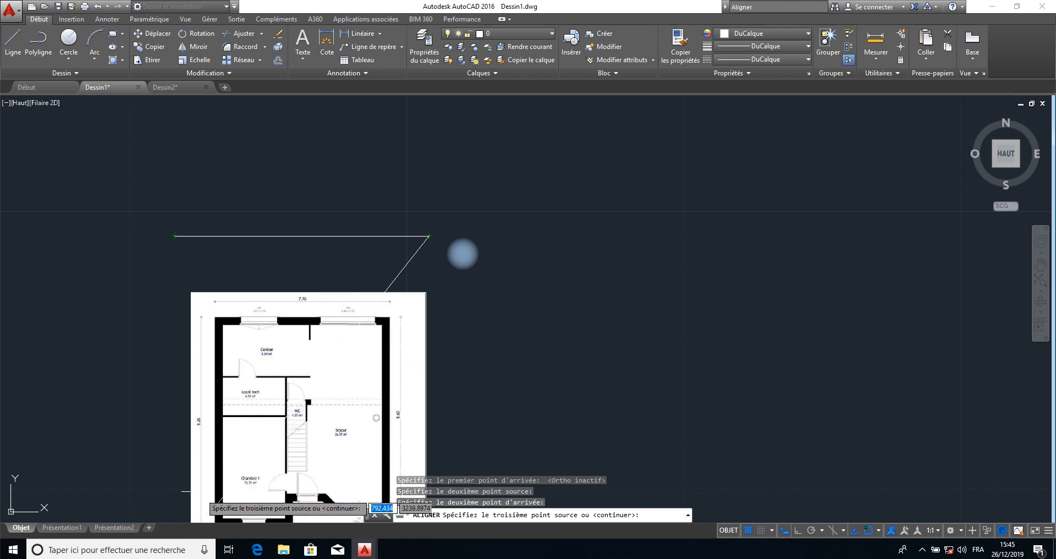
Finish the alignment without a third point pair and scale the image to the alignment points with Oui
{"action": "middle_click_drag", "start_coordinate": [203, 462], "coordinate": [297, 379]}
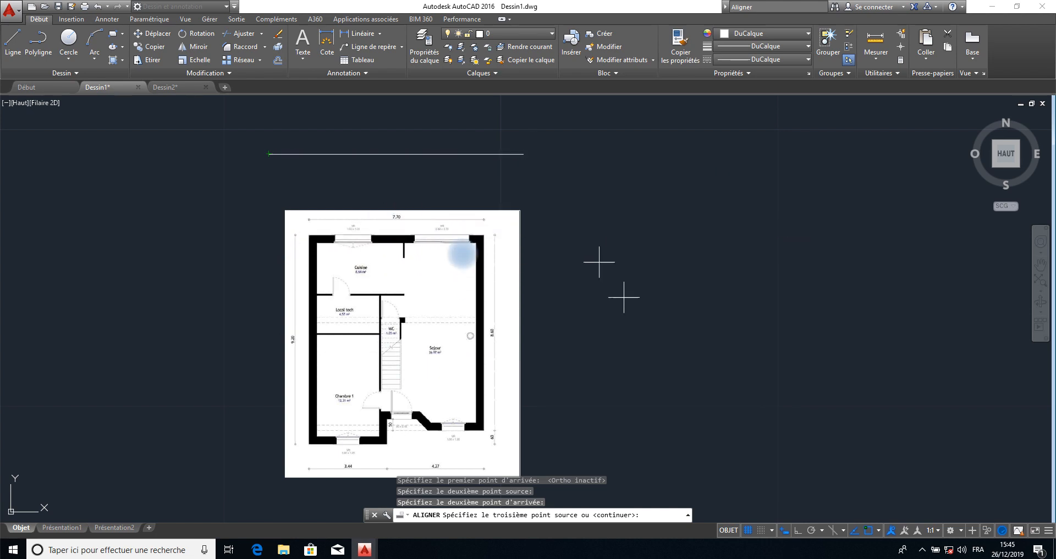
{"action": "right_click", "coordinate": [628, 302]}
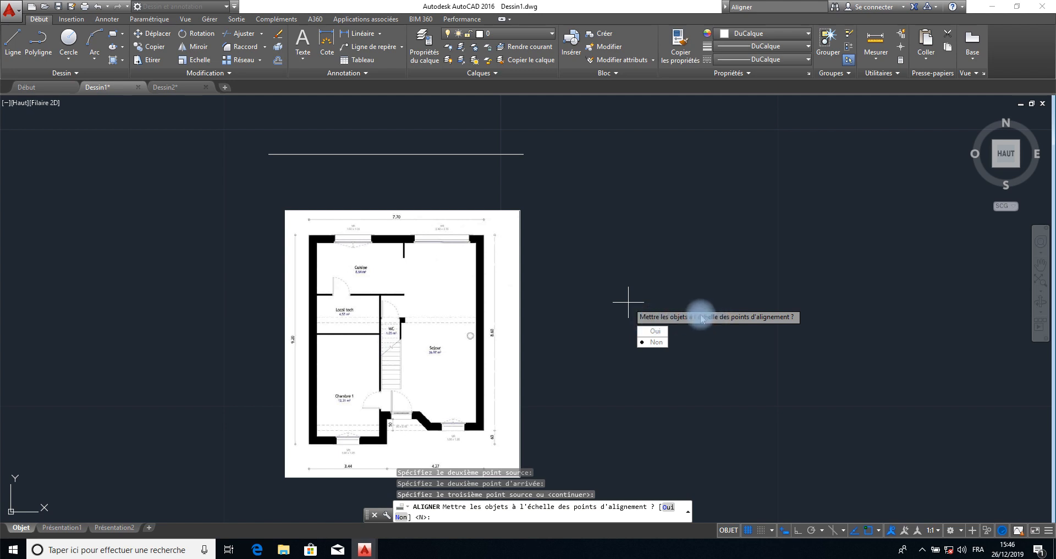
{"action": "left_click", "coordinate": [658, 331]}
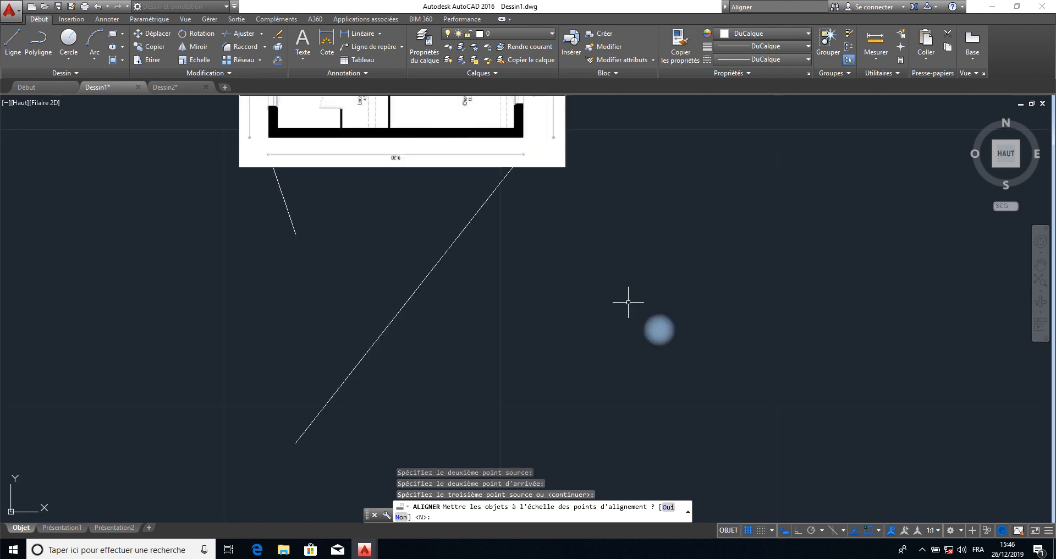
Select the reference line to check how it lies over the aligned plan's 9.20 dimension line
{"action": "middle_click_drag", "start_coordinate": [488, 276], "coordinate": [450, 400]}
{"action": "scroll", "coordinate": [471, 330], "scroll_direction": "up", "scroll_amount": 2}
{"action": "scroll", "coordinate": [471, 327], "scroll_direction": "down", "scroll_amount": 4}
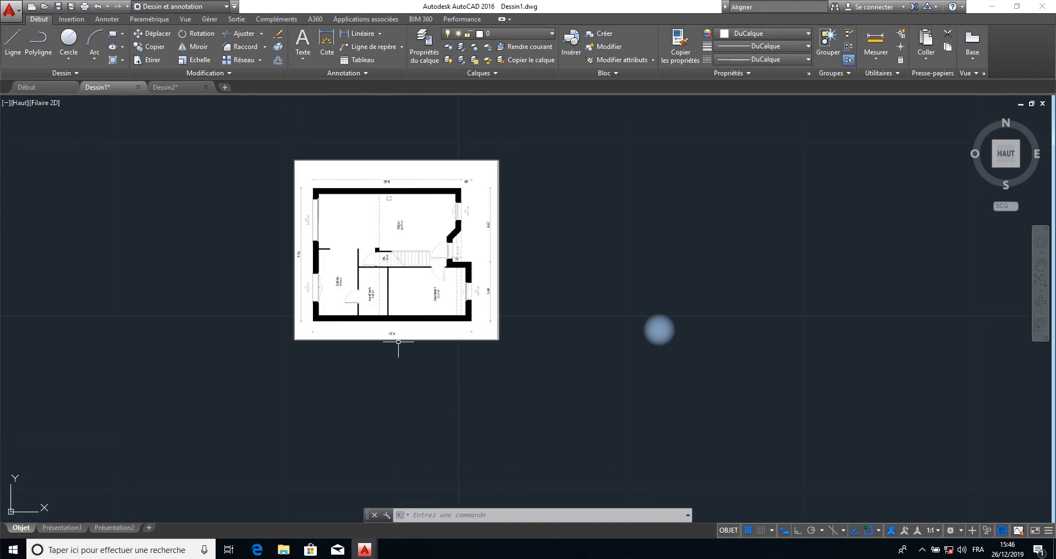
{"action": "scroll", "coordinate": [408, 340], "scroll_direction": "up", "scroll_amount": 4}
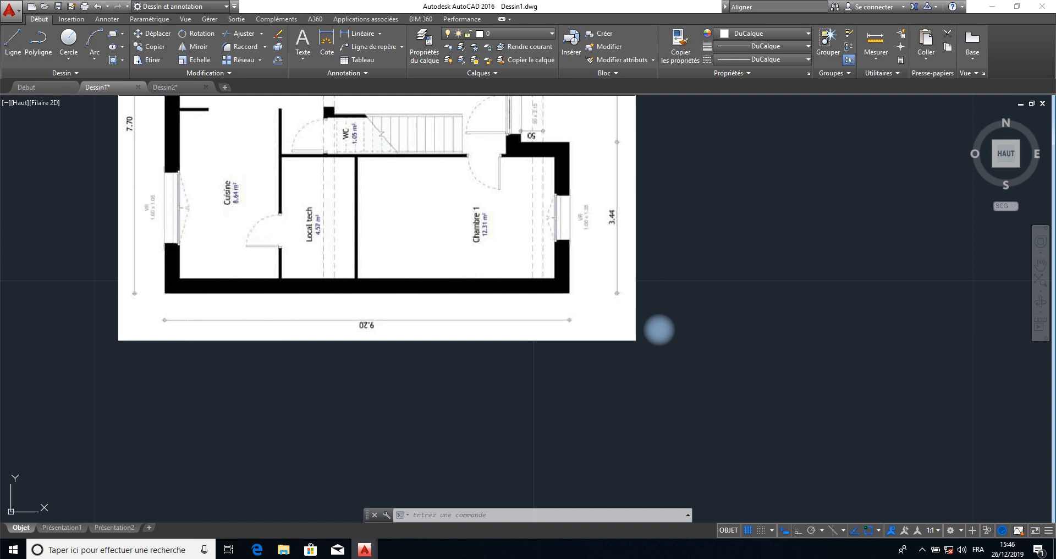
{"action": "left_click", "coordinate": [190, 314]}
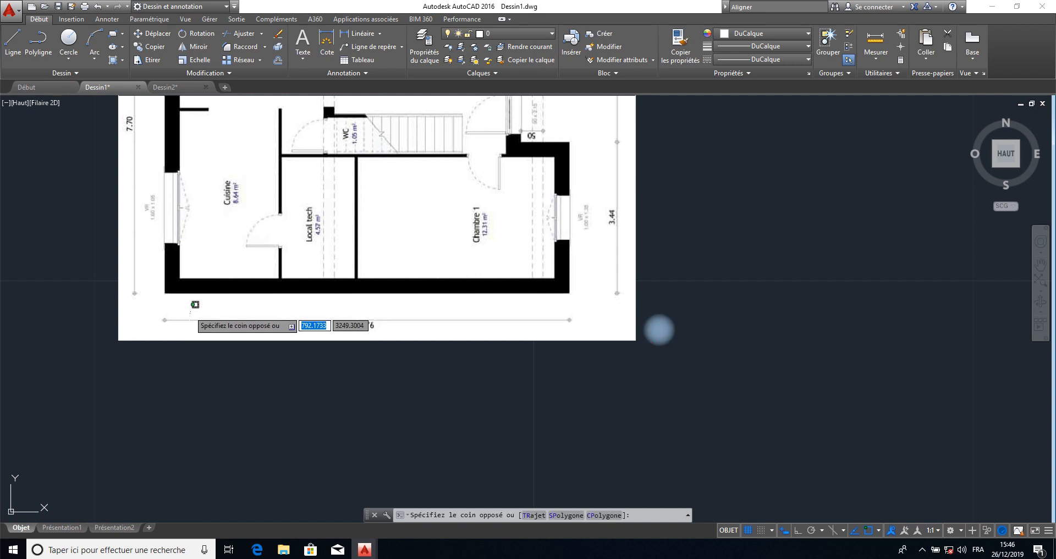
{"action": "left_click", "coordinate": [190, 311]}
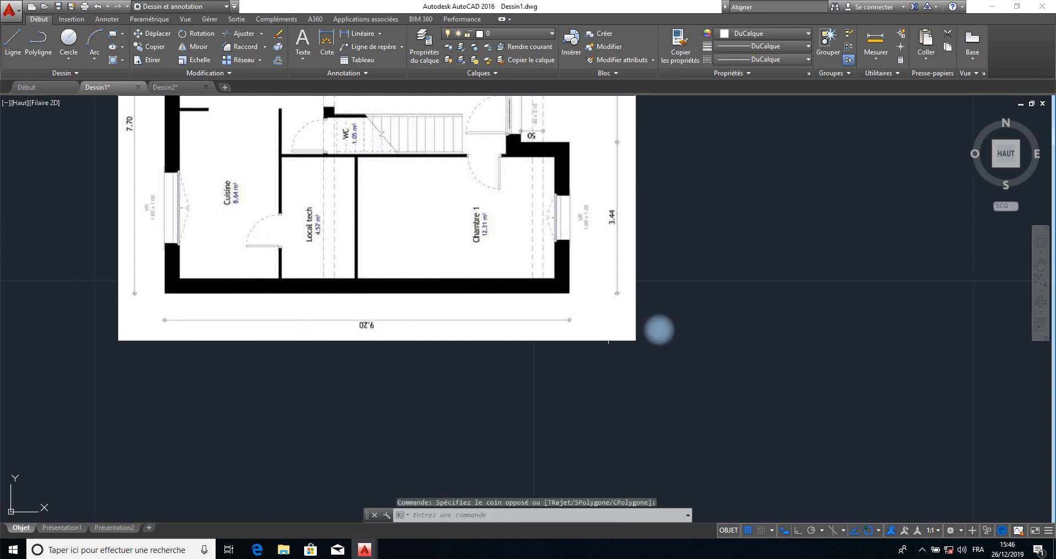
{"action": "left_click", "coordinate": [658, 330]}
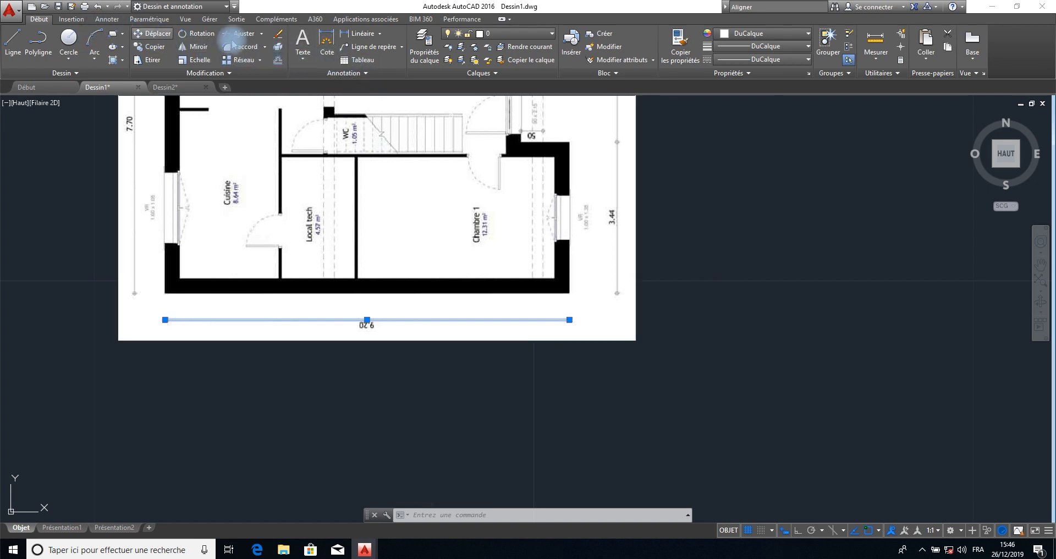
Dimension the plan's 9.20 line from end to end, placing the dimension below the image, and examine its value
{"action": "left_click", "coordinate": [327, 43]}
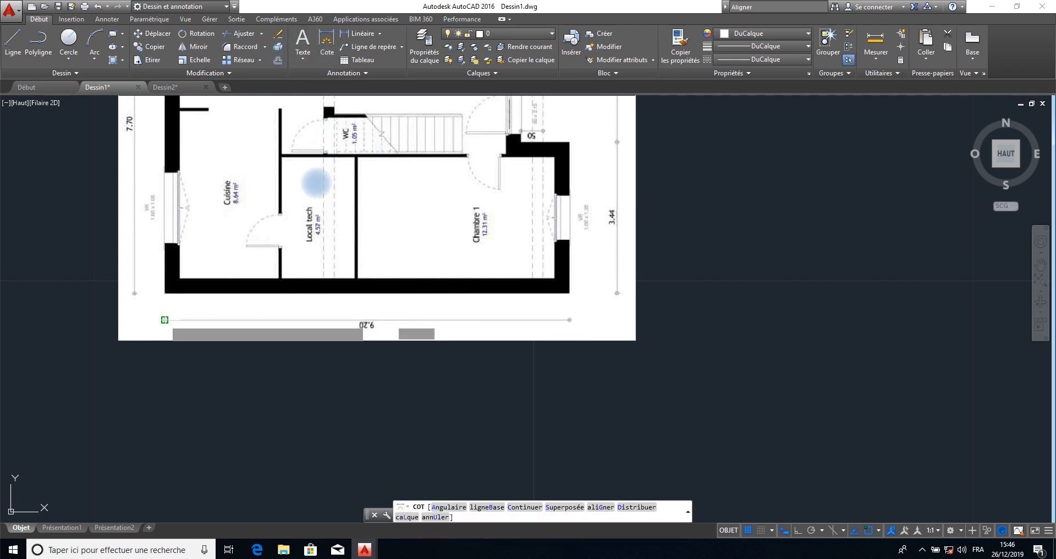
{"action": "left_click", "coordinate": [132, 312]}
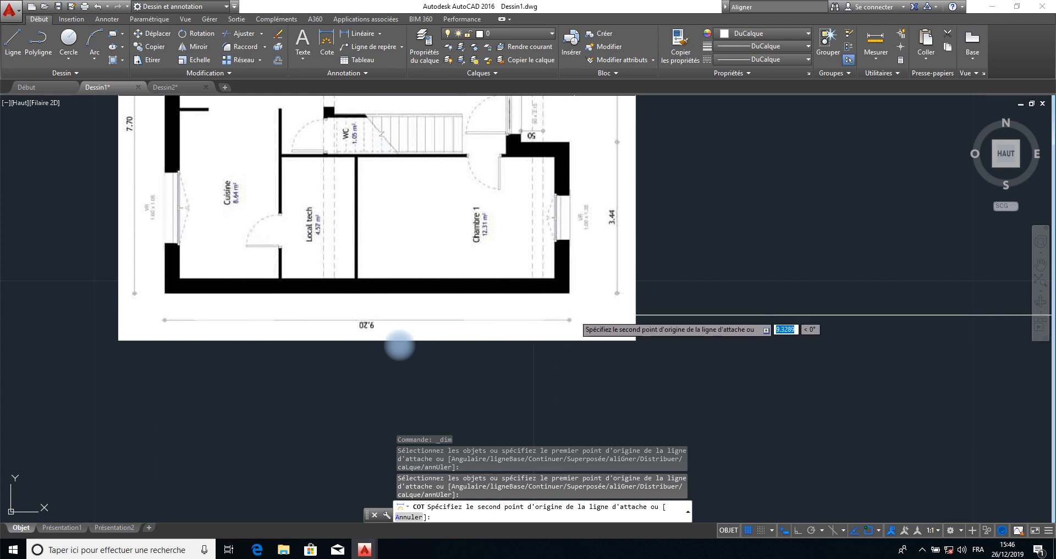
{"action": "left_click", "coordinate": [570, 319]}
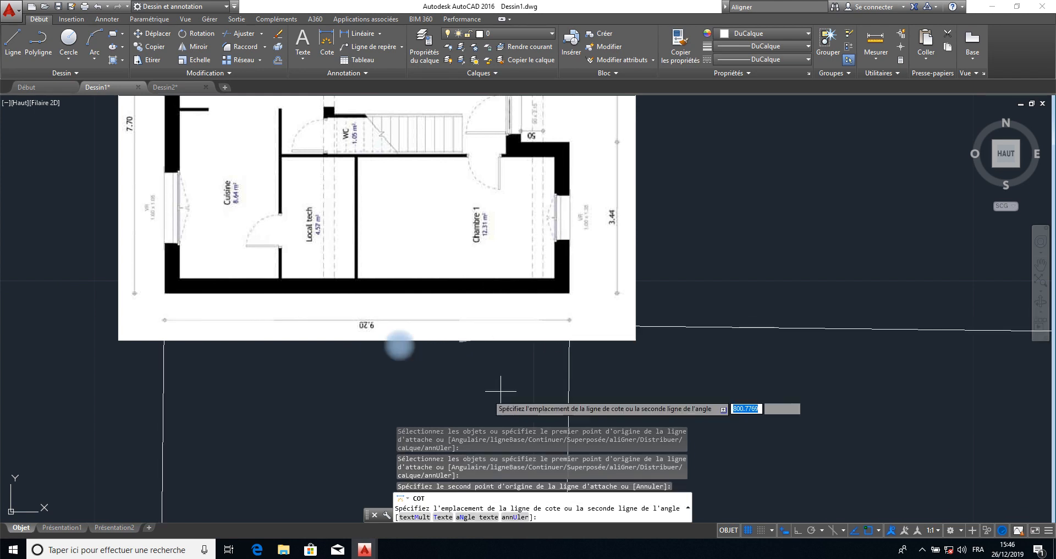
{"action": "left_click", "coordinate": [434, 420]}
{"action": "scroll", "coordinate": [414, 421], "scroll_direction": "up", "scroll_amount": 2}
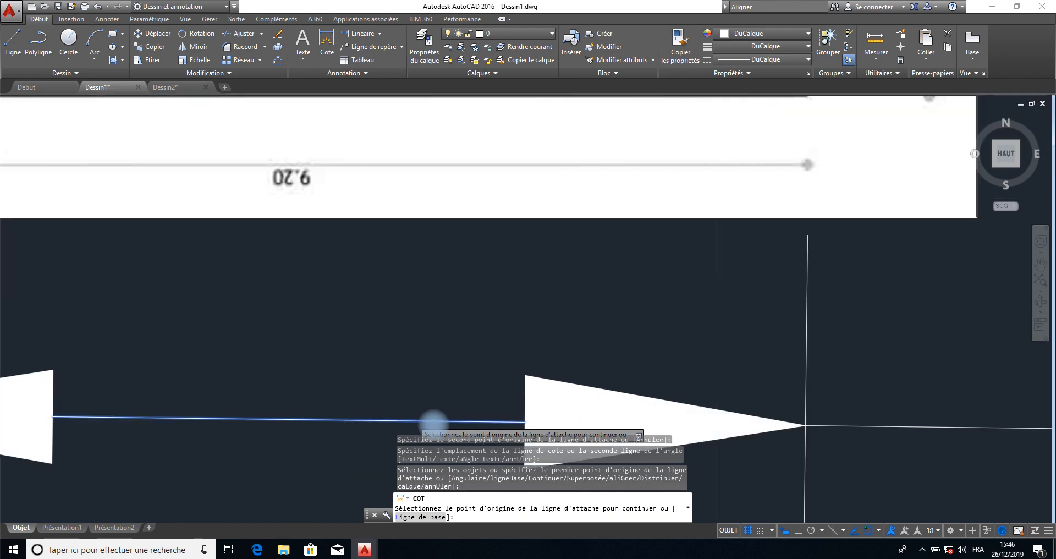
{"action": "scroll", "coordinate": [413, 420], "scroll_direction": "down", "scroll_amount": 6}
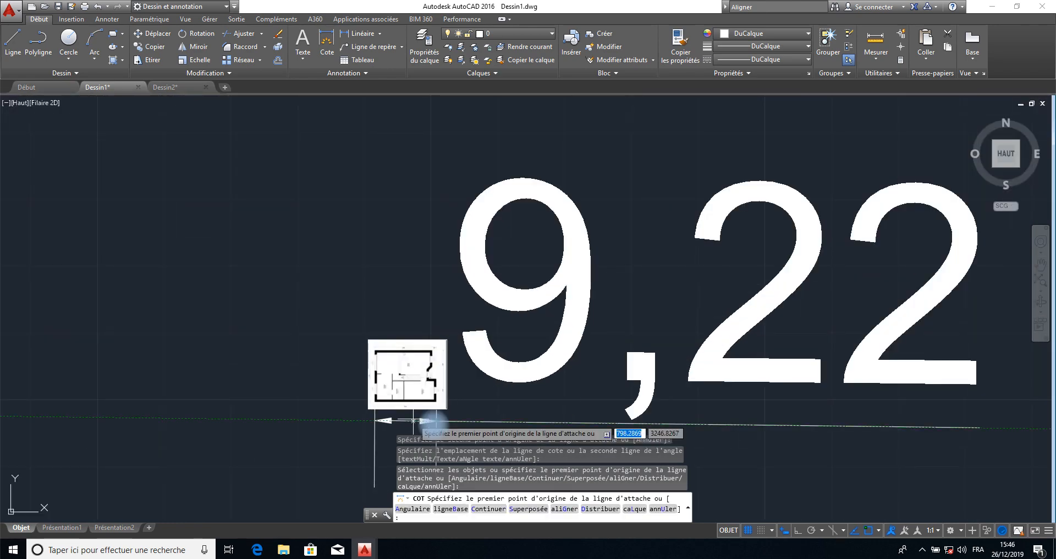
{"action": "scroll", "coordinate": [426, 424], "scroll_direction": "up", "scroll_amount": 2}
{"action": "middle_click_drag", "start_coordinate": [415, 416], "coordinate": [276, 376]}
{"action": "scroll", "coordinate": [275, 376], "scroll_direction": "up", "scroll_amount": 2}
{"action": "scroll", "coordinate": [275, 378], "scroll_direction": "up", "scroll_amount": 2}
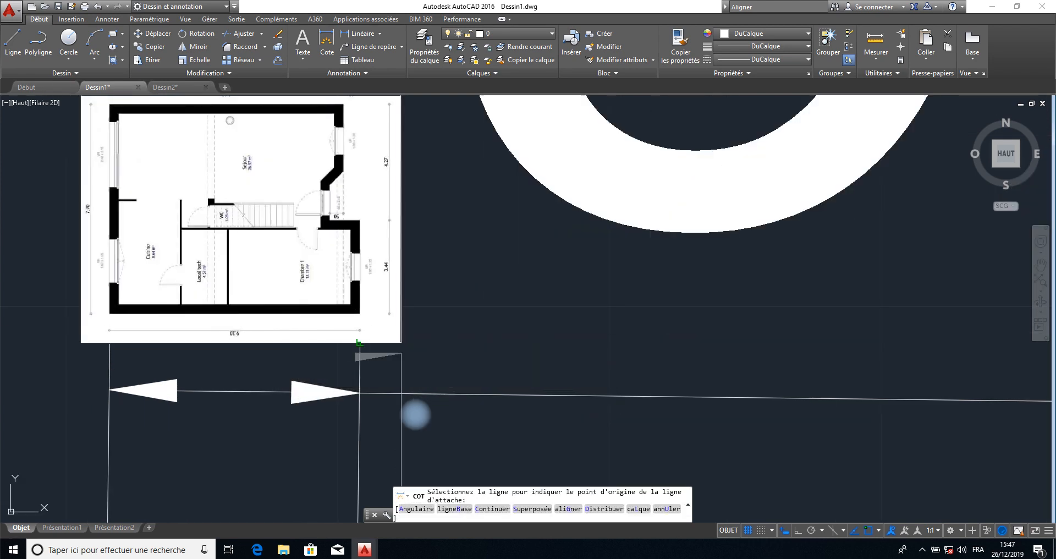
{"action": "scroll", "coordinate": [473, 339], "scroll_direction": "up", "scroll_amount": 2}
{"action": "scroll", "coordinate": [473, 339], "scroll_direction": "down", "scroll_amount": 6}
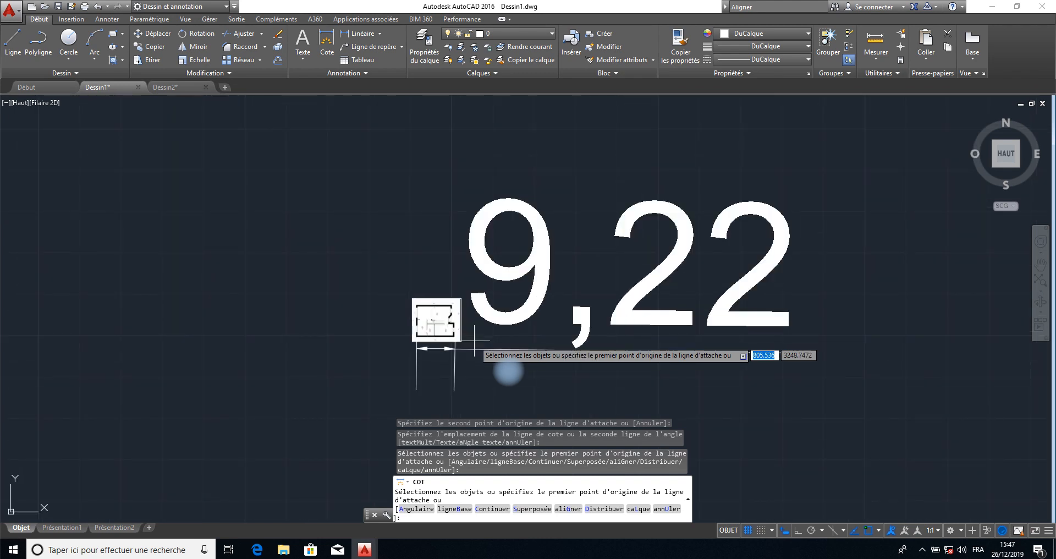
End the dimension command and erase the check dimension drawn below the plan image
{"action": "key", "text": "Escape"}
{"action": "left_click", "coordinate": [853, 186]}
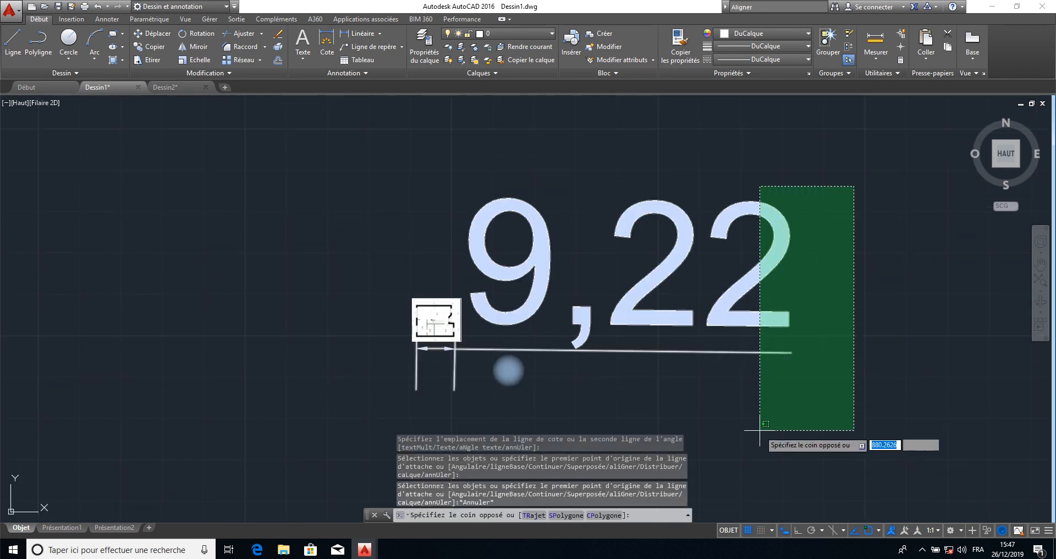
{"action": "left_click", "coordinate": [504, 363]}
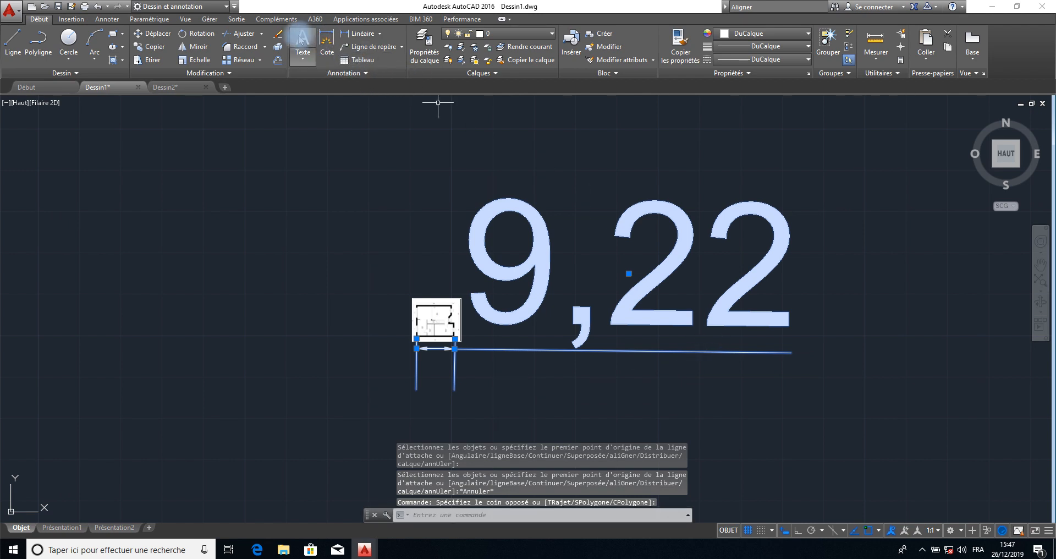
{"action": "left_click", "coordinate": [281, 35]}
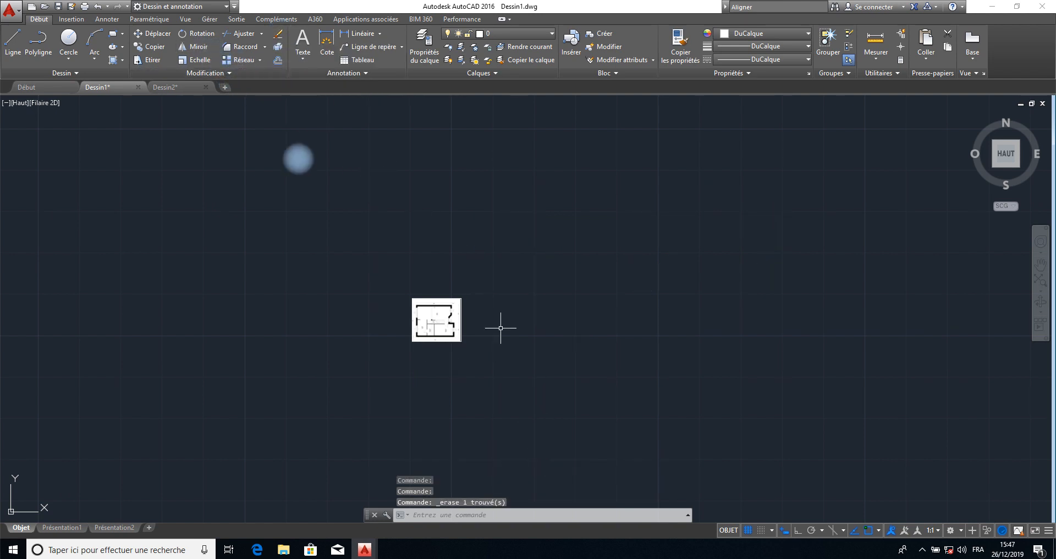
Move the plan image a short distance upward from its upper-left corner, clear of the reference line
{"action": "scroll", "coordinate": [462, 318], "scroll_direction": "down", "scroll_amount": 5}
{"action": "scroll", "coordinate": [460, 318], "scroll_direction": "up", "scroll_amount": 10}
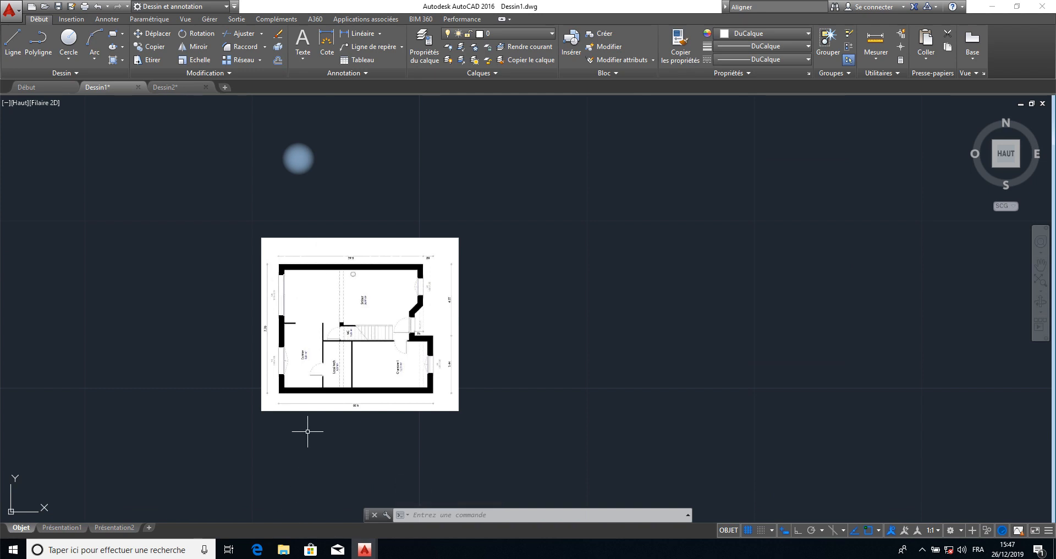
{"action": "left_click", "coordinate": [506, 273]}
{"action": "left_click", "coordinate": [415, 321]}
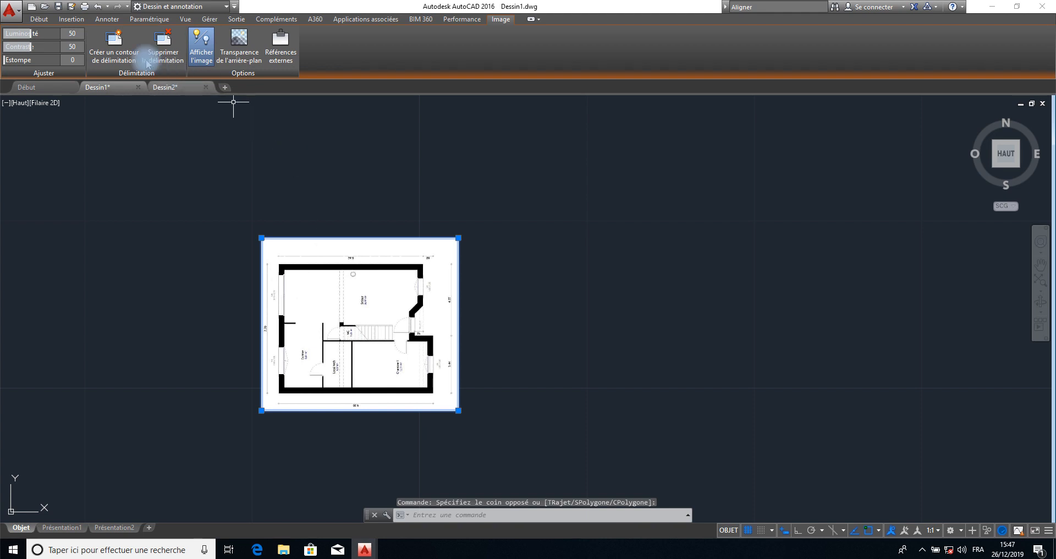
{"action": "left_click", "coordinate": [40, 19]}
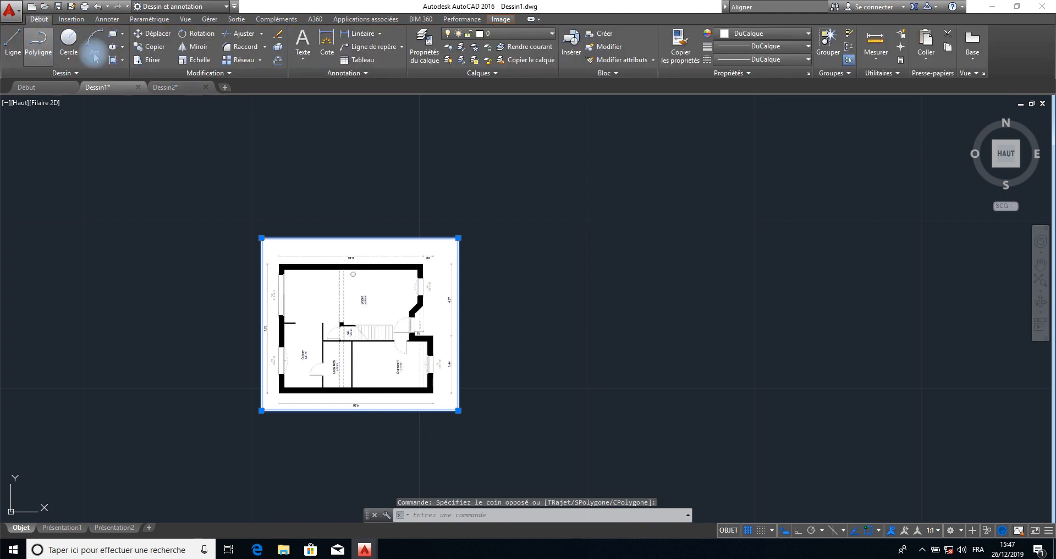
{"action": "left_click", "coordinate": [146, 33]}
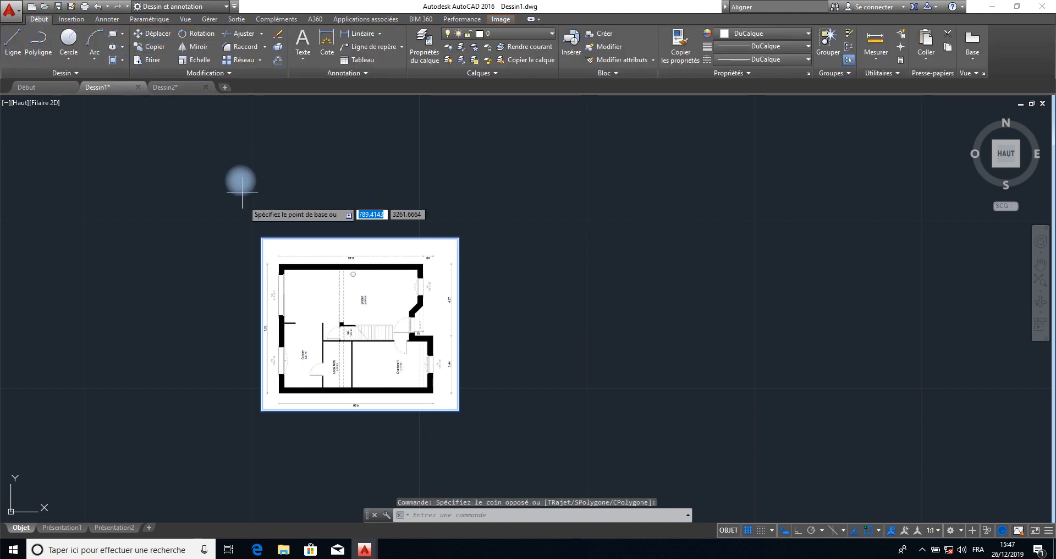
{"action": "left_click", "coordinate": [263, 242]}
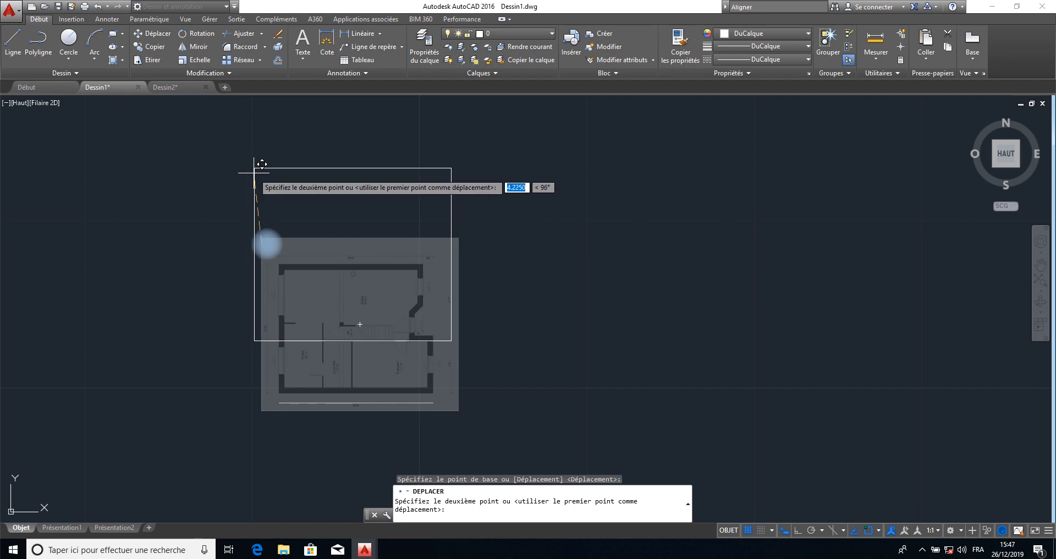
{"action": "left_click", "coordinate": [257, 217]}
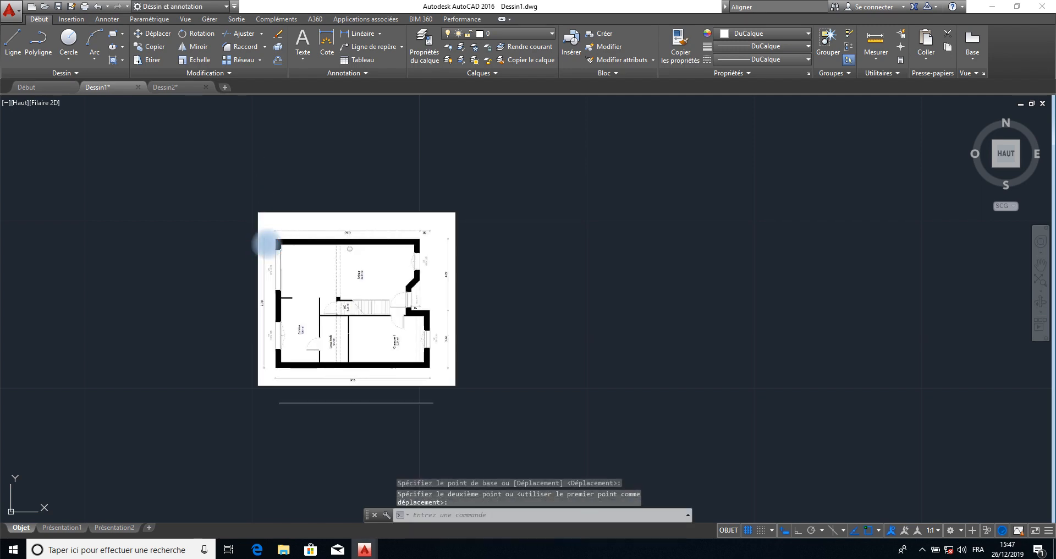